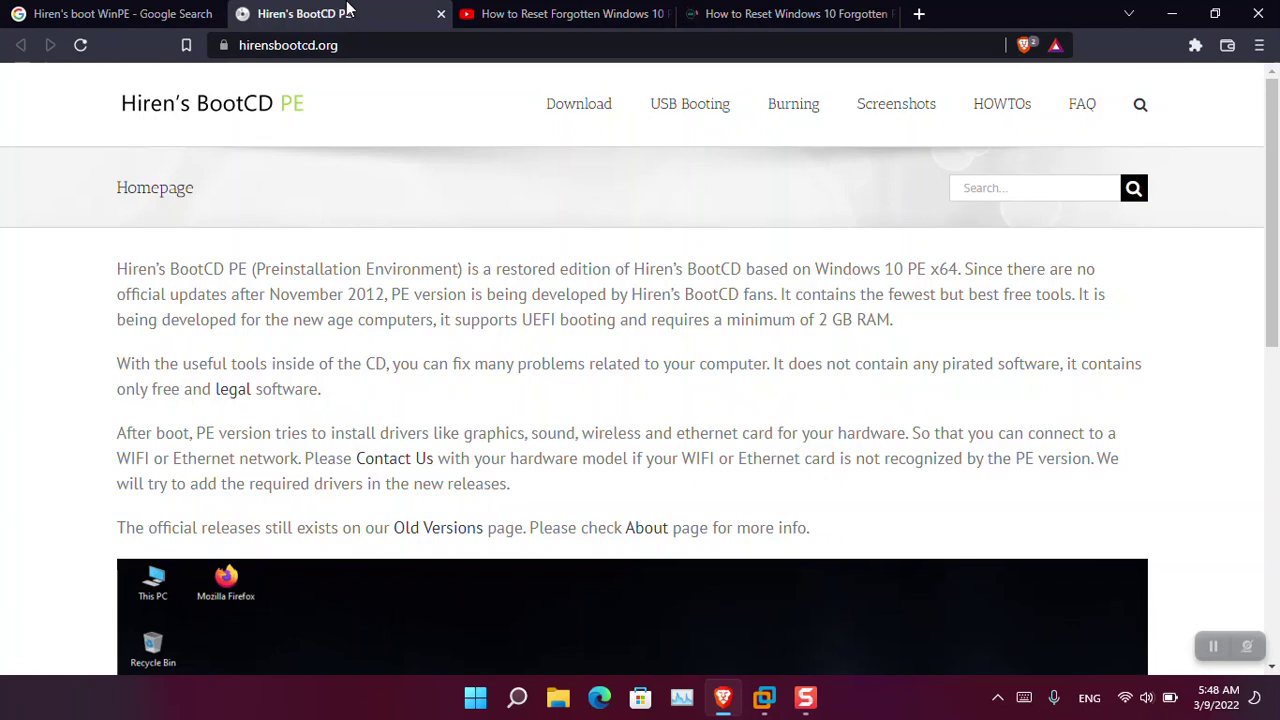
Review the Hiren's BootCD PE homepage, open its download page, and check the Google search query "Hiren's boot WinPE".
scroll(372, 332, down, 5)
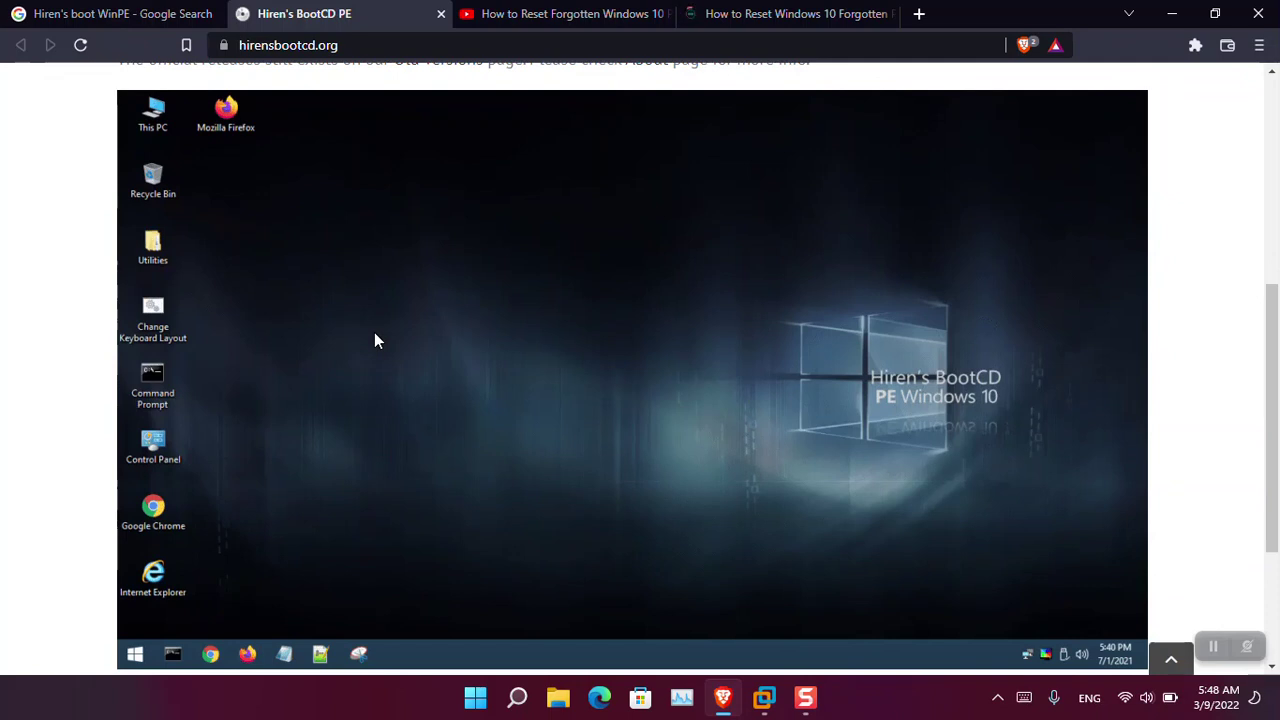
click(743, 16)
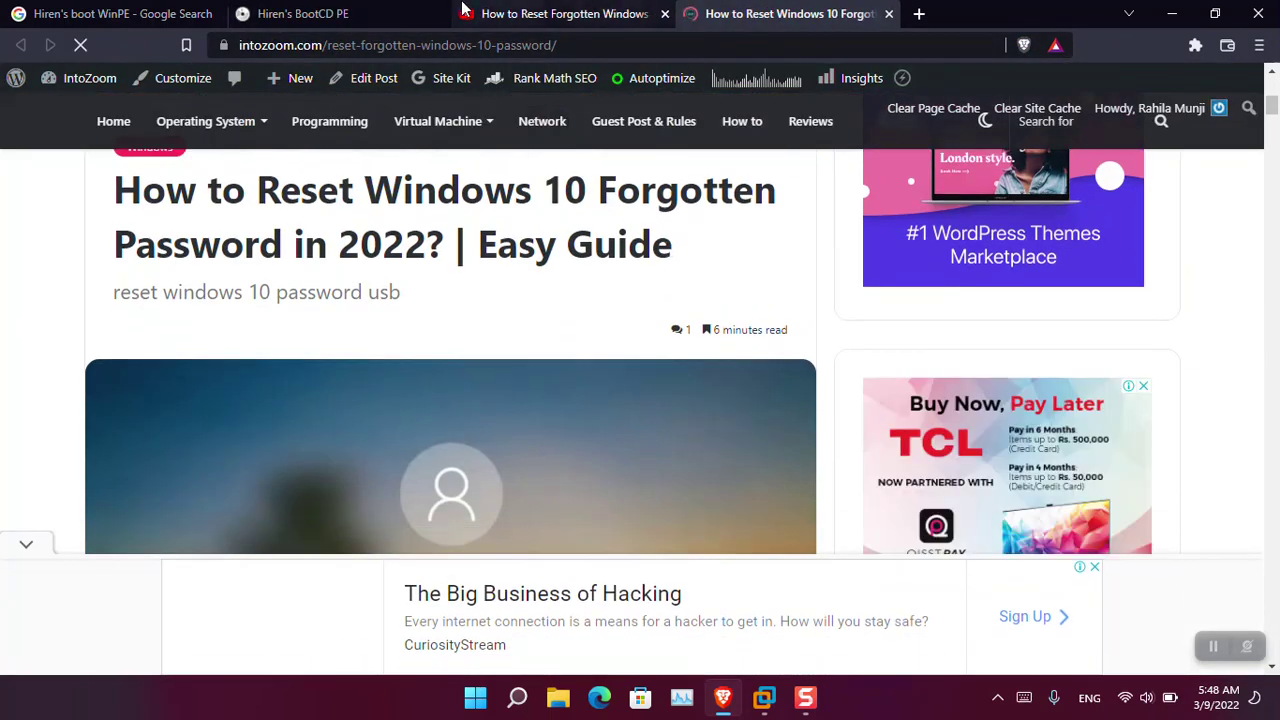
click(370, 15)
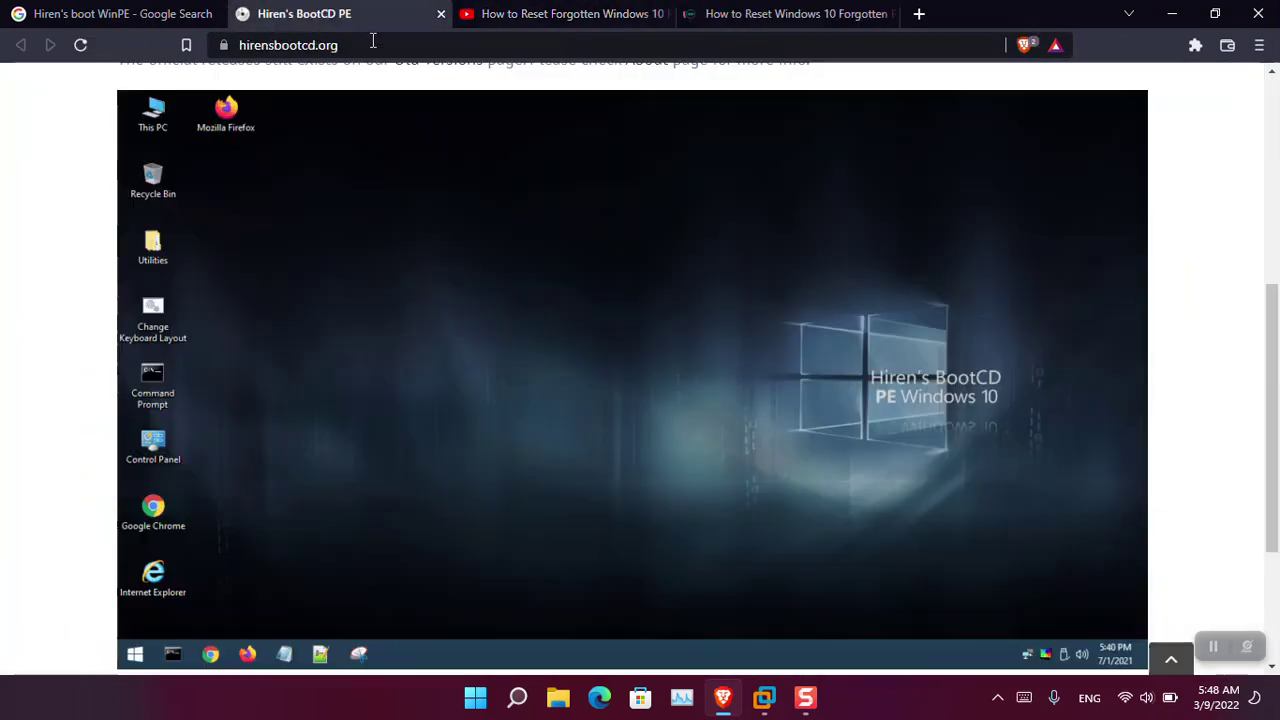
scroll(380, 310, up, 5)
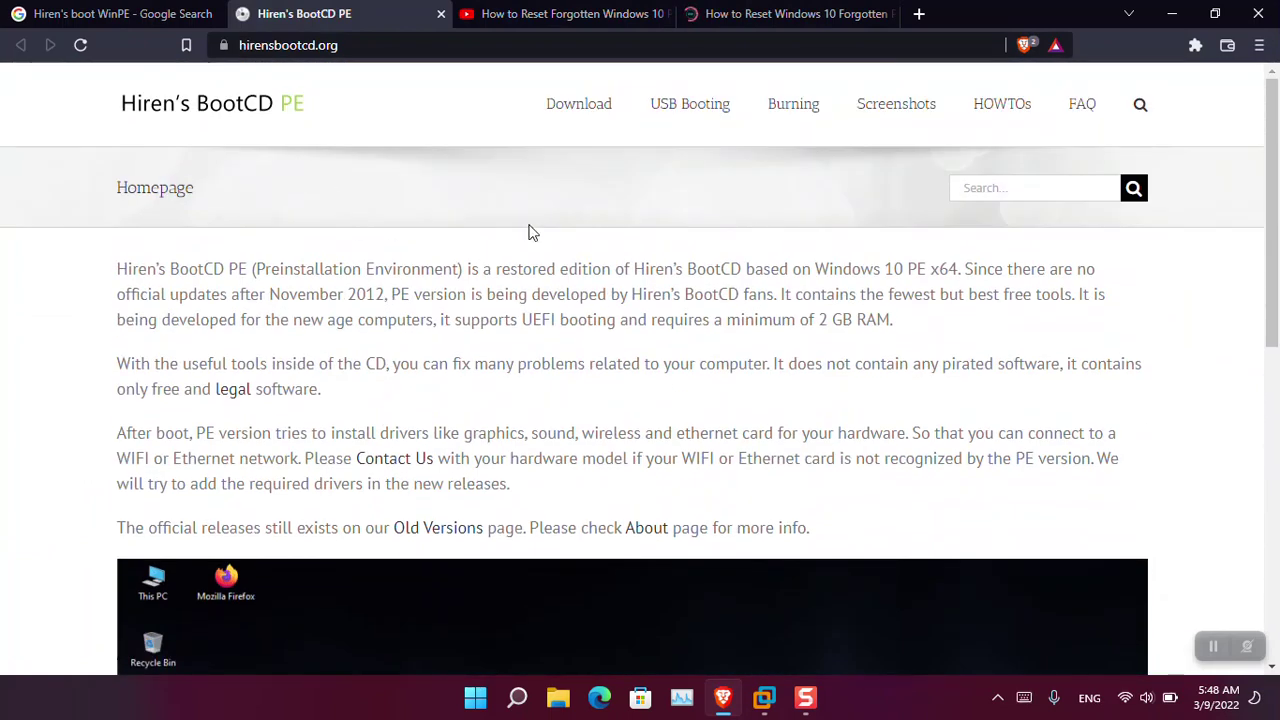
click(583, 108)
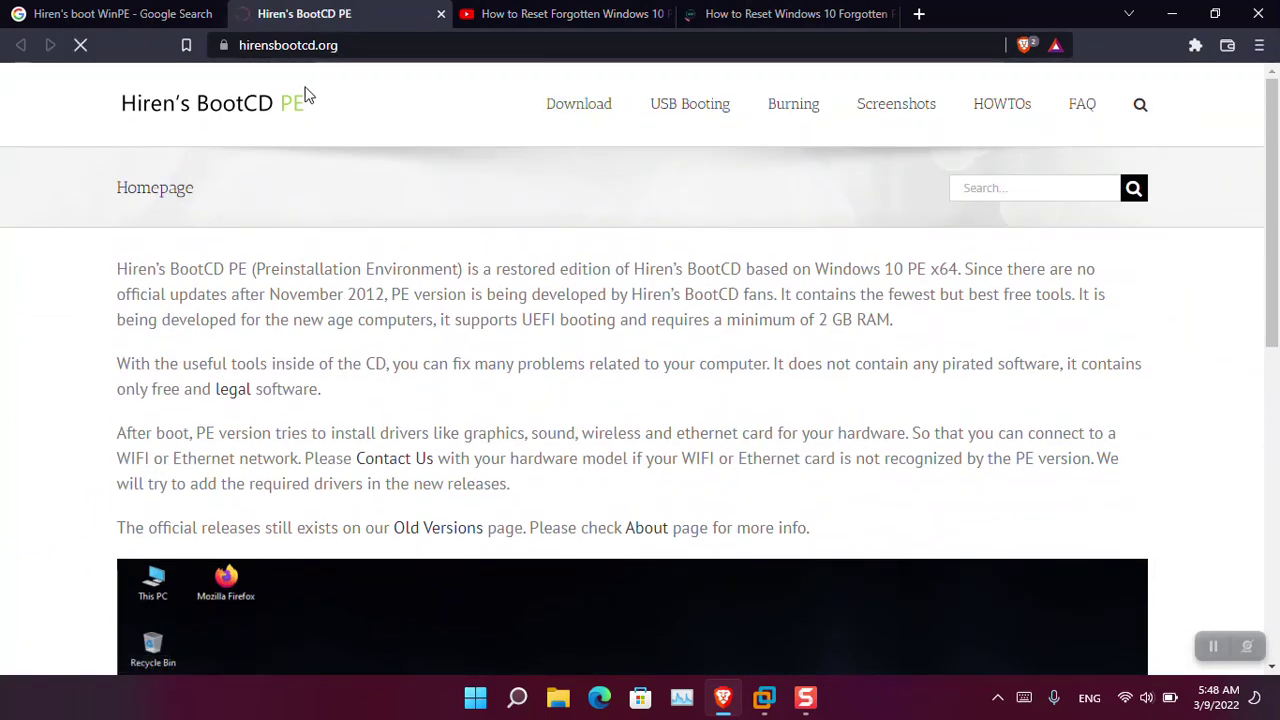
scroll(540, 266, down, 5)
scroll(540, 266, up, 5)
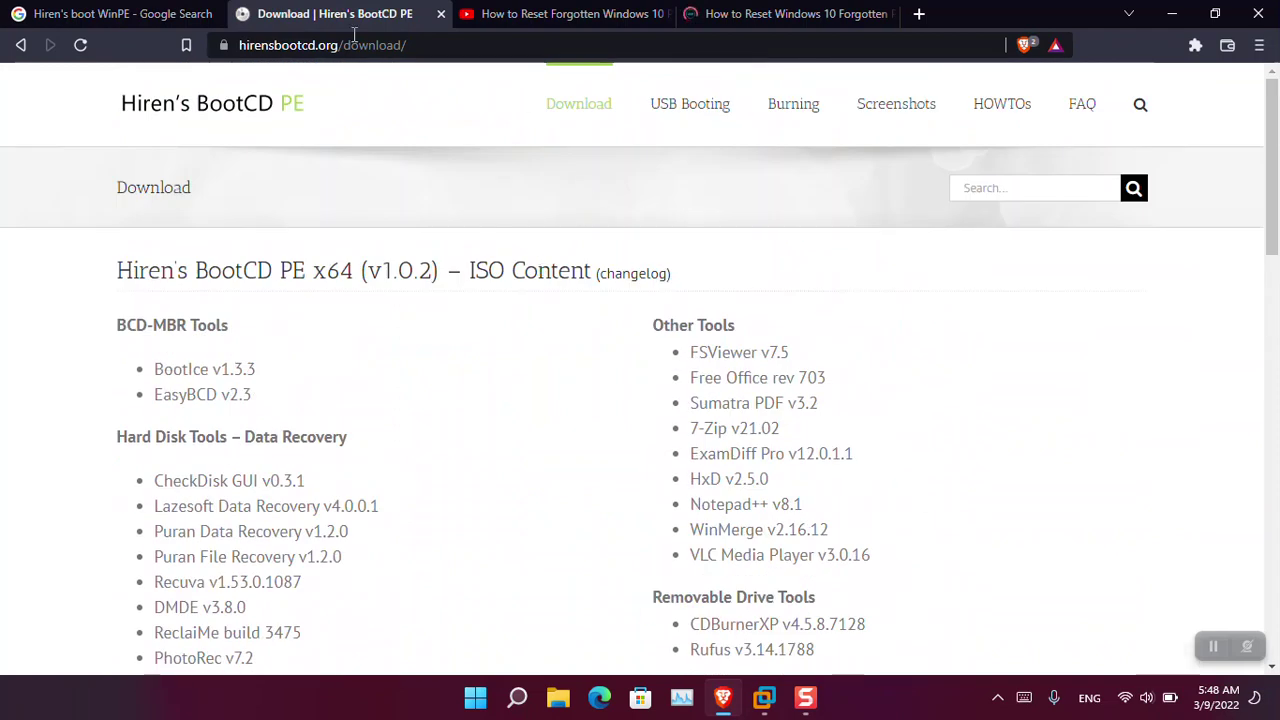
click(120, 14)
drag(356, 102, 300, 40)
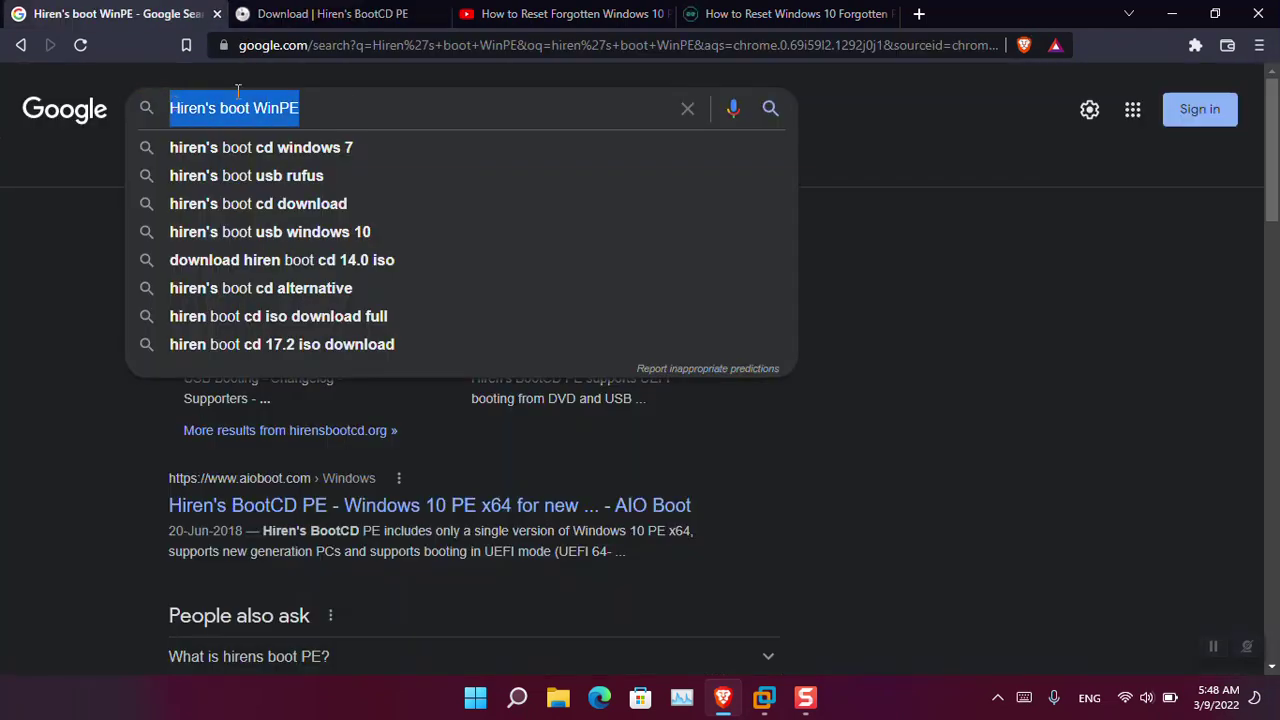
Try to download HBCD_PE_x64.iso from the file table on the Hiren's BootCD PE download page.
click(323, 10)
scroll(553, 255, down, 15)
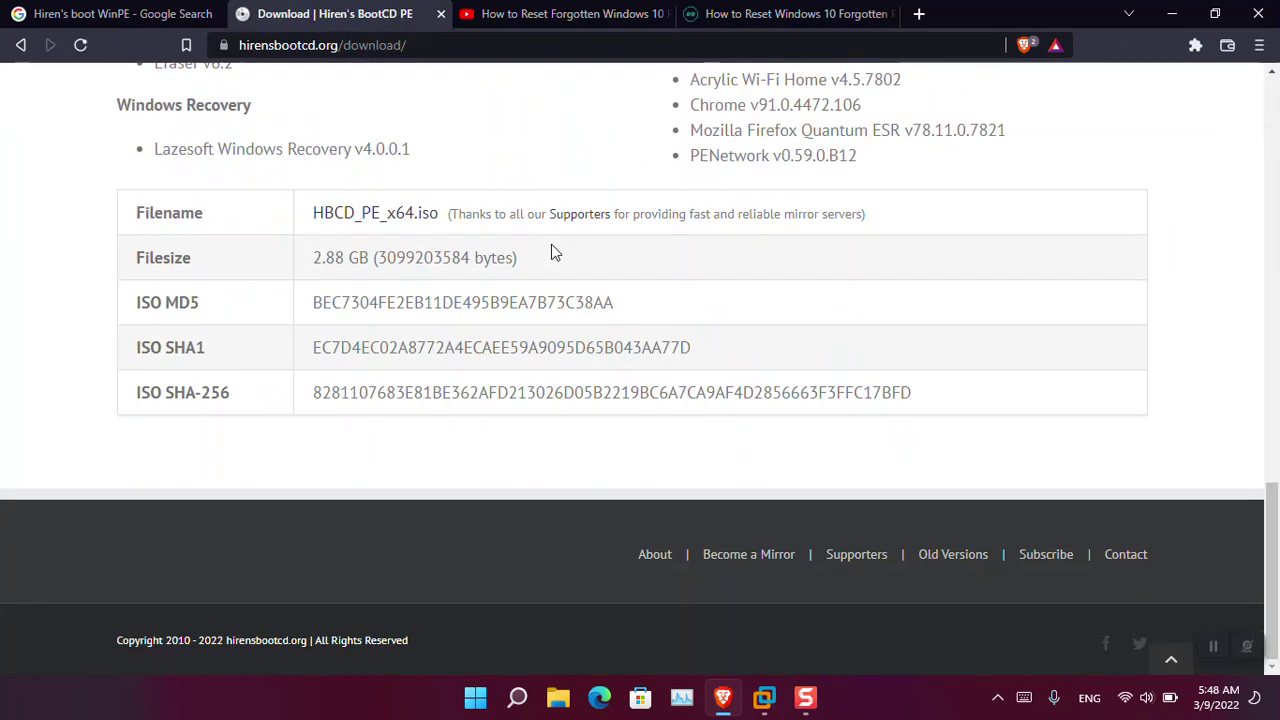
click(345, 216)
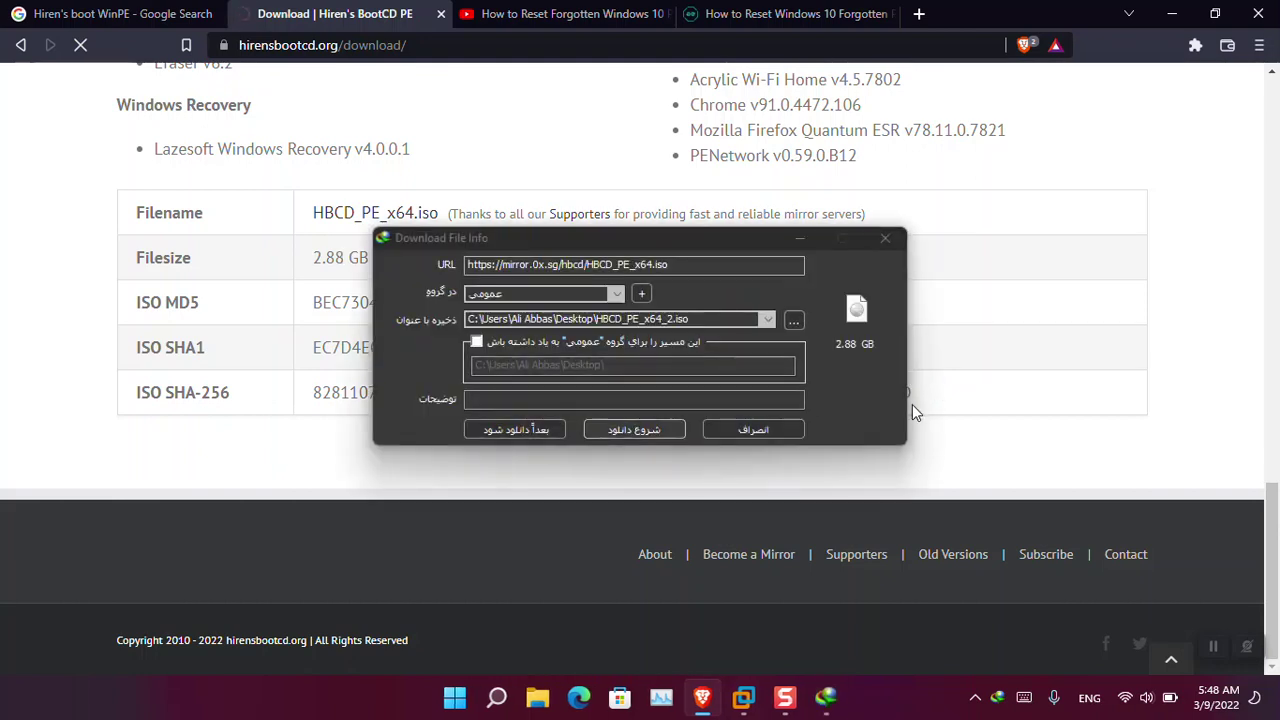
click(885, 239)
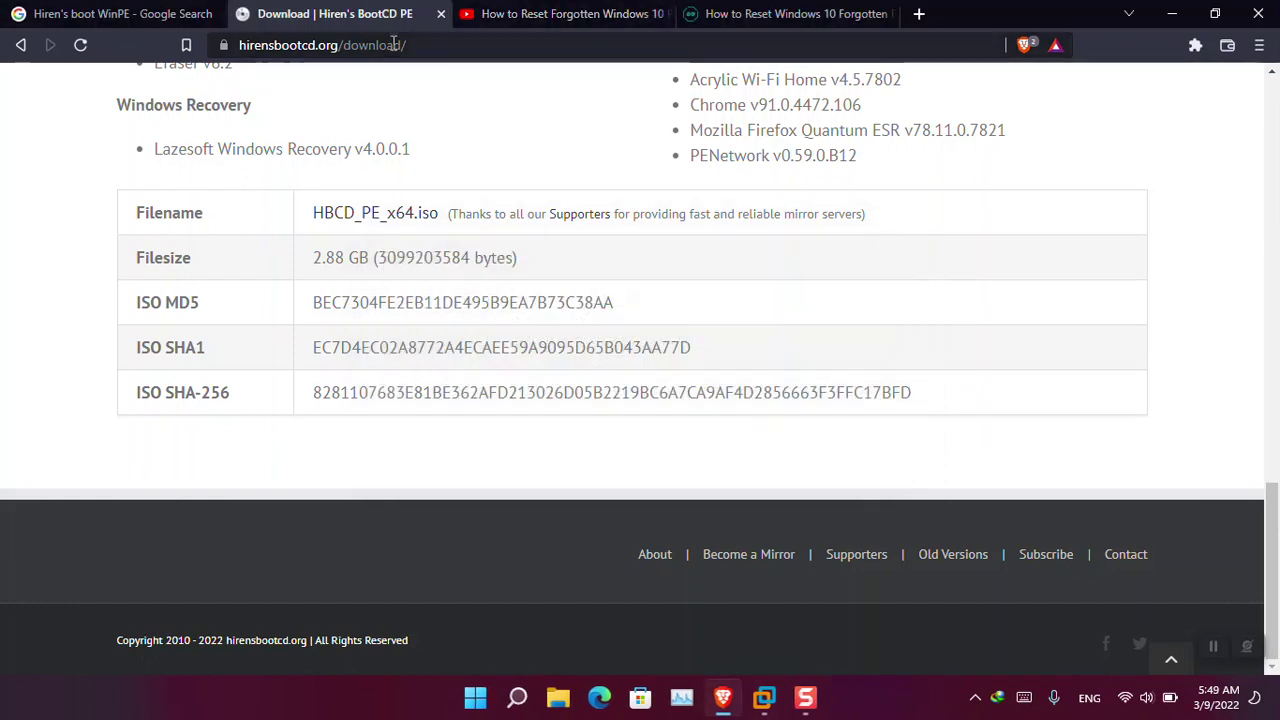
Go to the Rufus website and find the download section offering Rufus 3.17 and its portable version.
click(396, 47)
text(rufus)
key(Return)
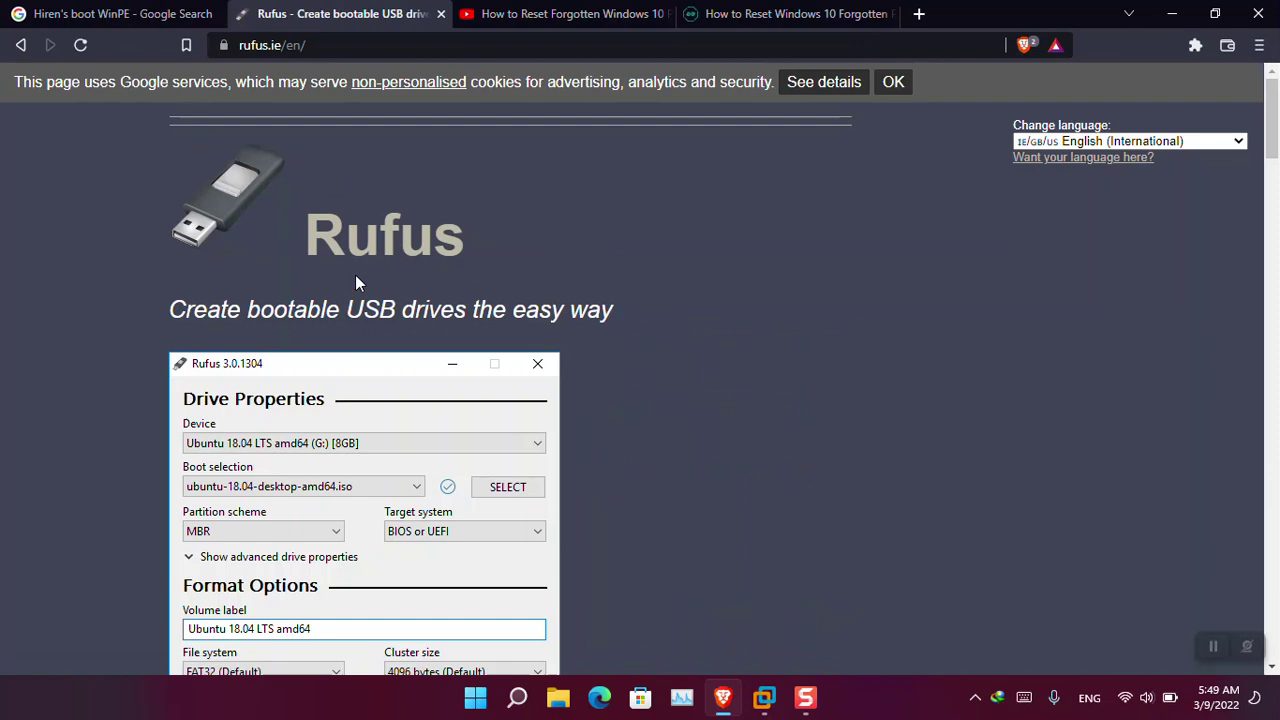
scroll(355, 285, down, 5)
scroll(423, 300, down, 5)
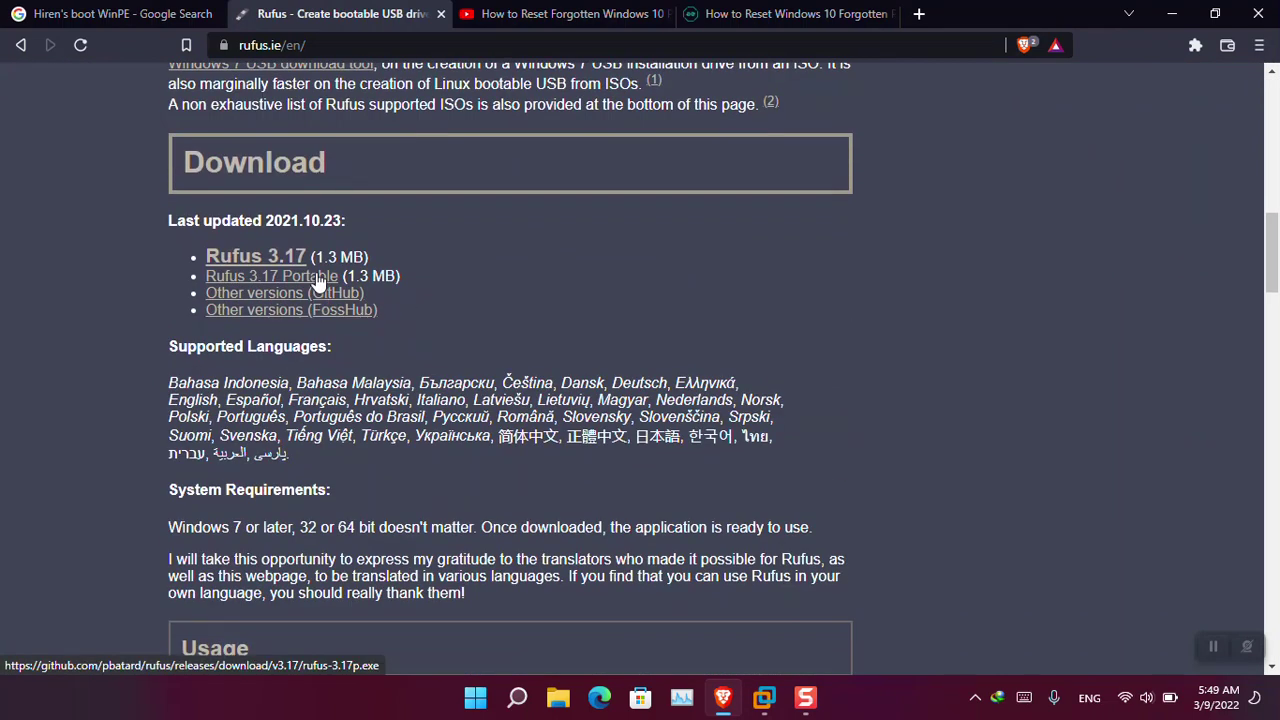
Check the open YouTube video and IntoZoom article on resetting a forgotten Windows 10 password, and minimize the browser.
click(578, 12)
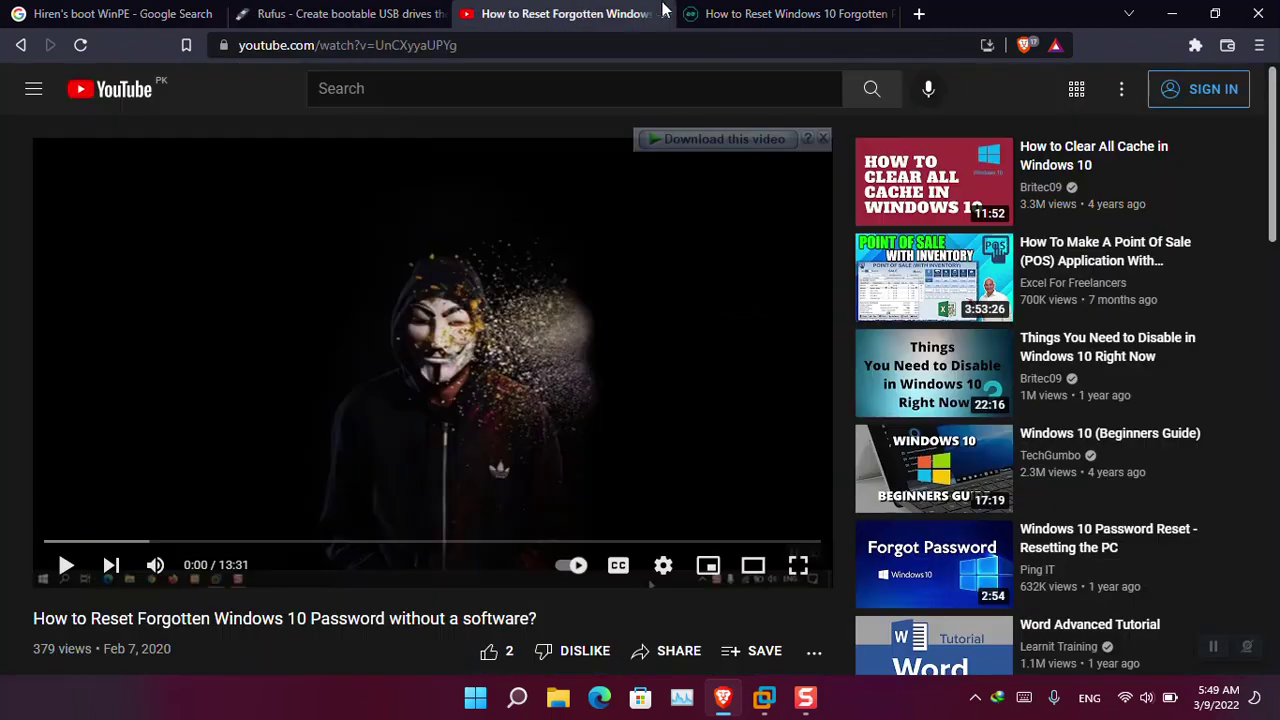
click(745, 12)
scroll(725, 124, down, 6)
click(1262, 46)
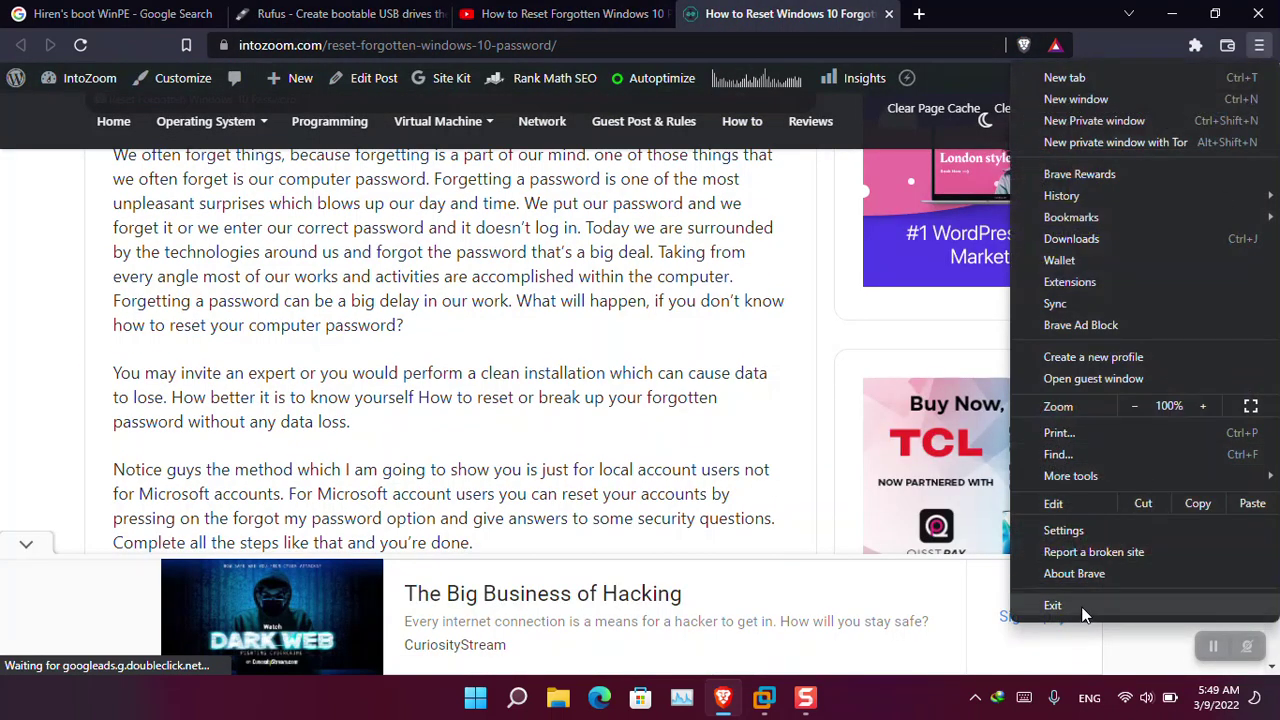
key(Escape)
key(alt+Tab)
click(1220, 10)
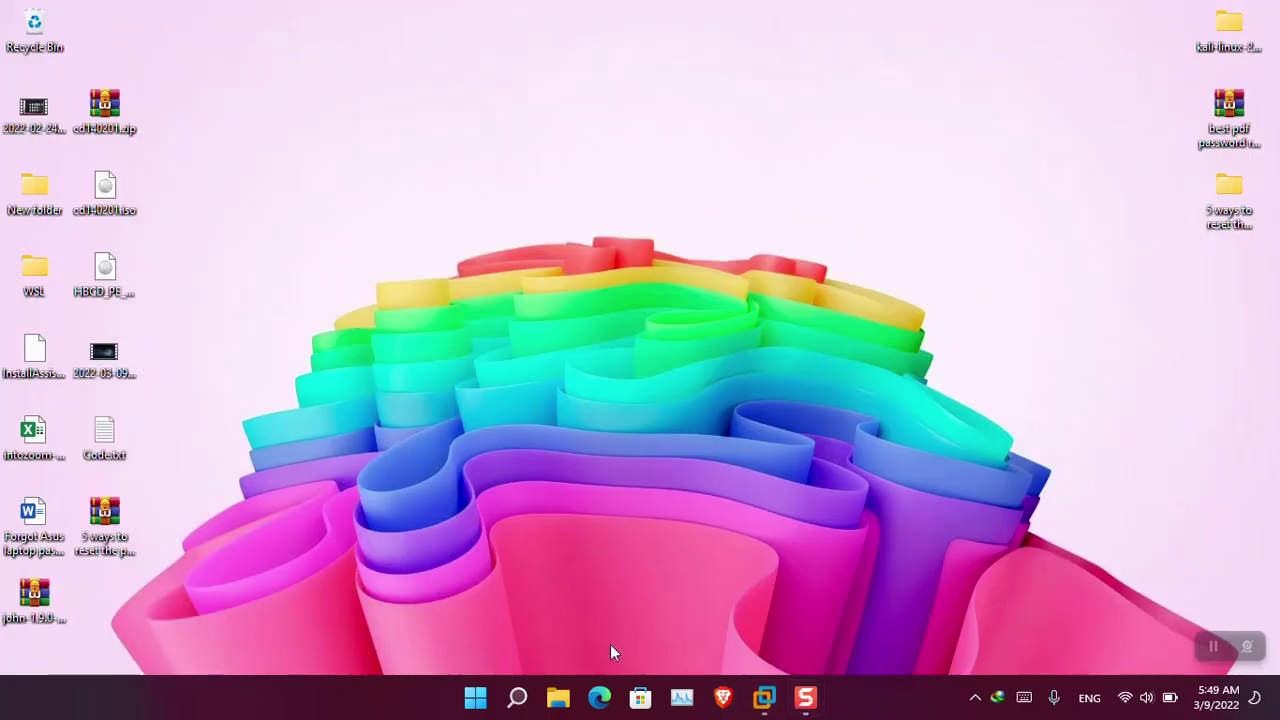
Check the HBCD_PE_x64 (E:) USB drive in File Explorer and launch rufus-3.17p_2.exe from the Programs folder in Downloads.
click(558, 697)
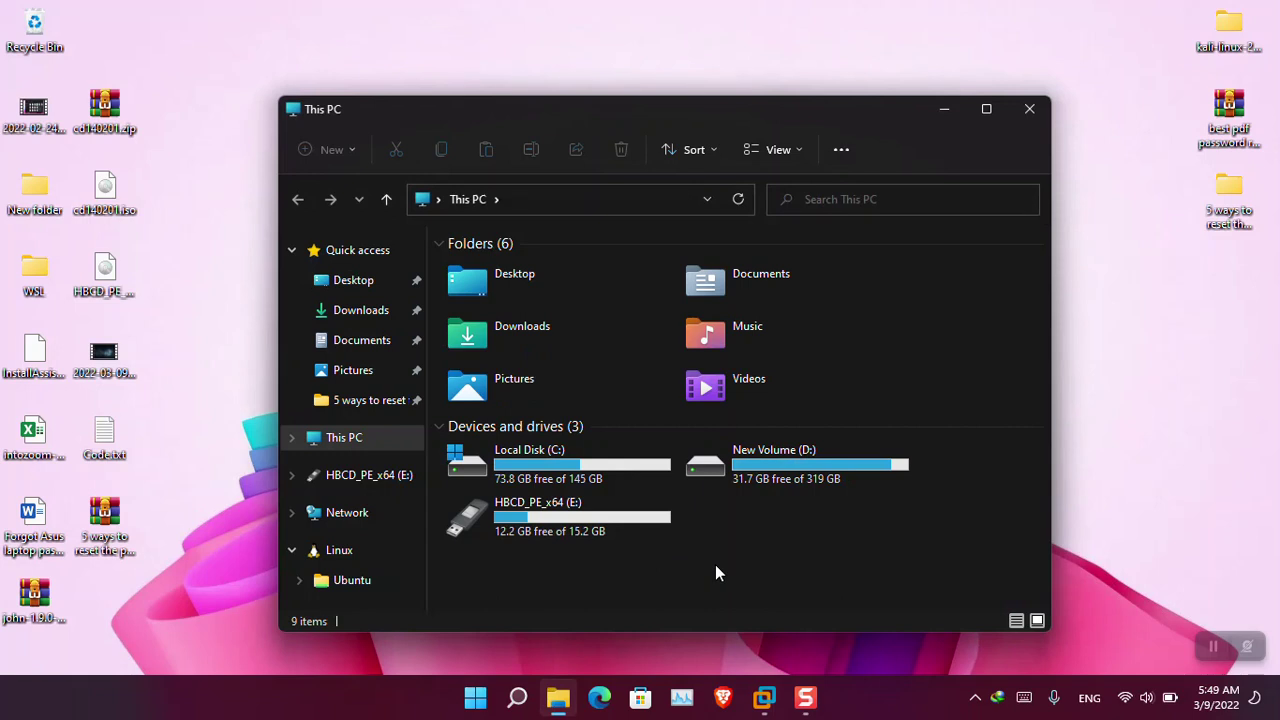
click(583, 516)
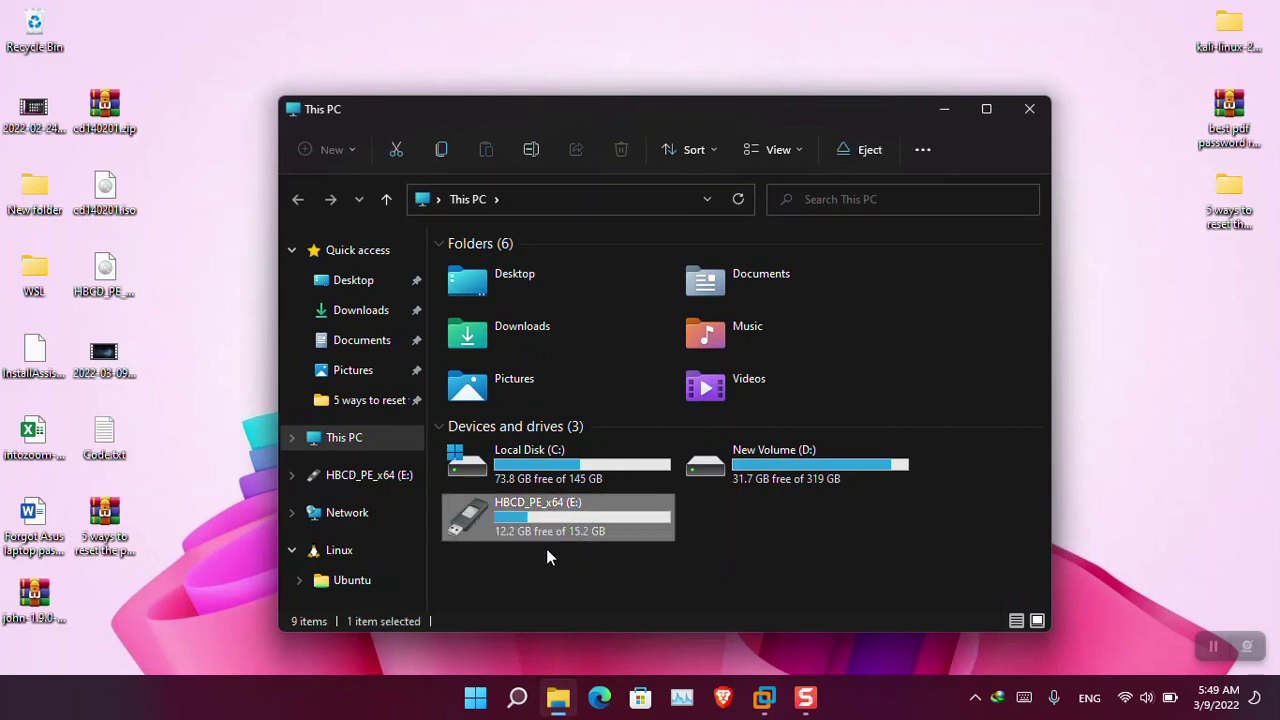
double_click(589, 317)
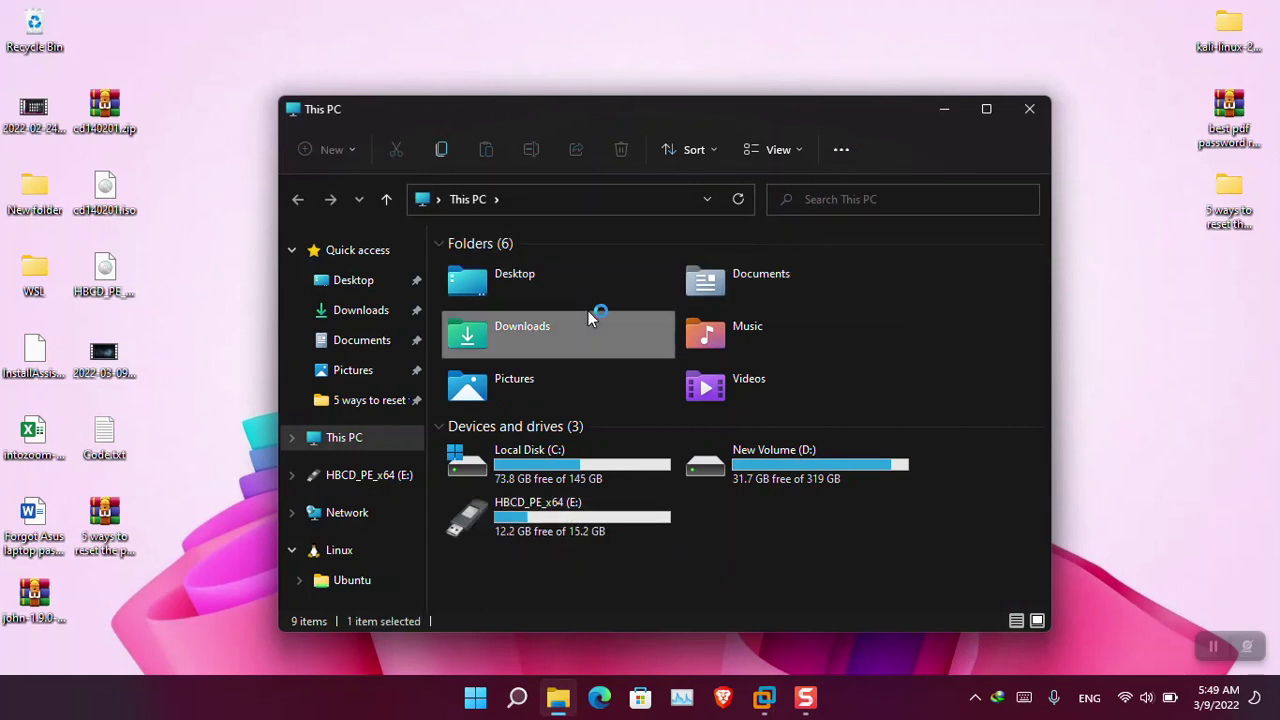
double_click(571, 355)
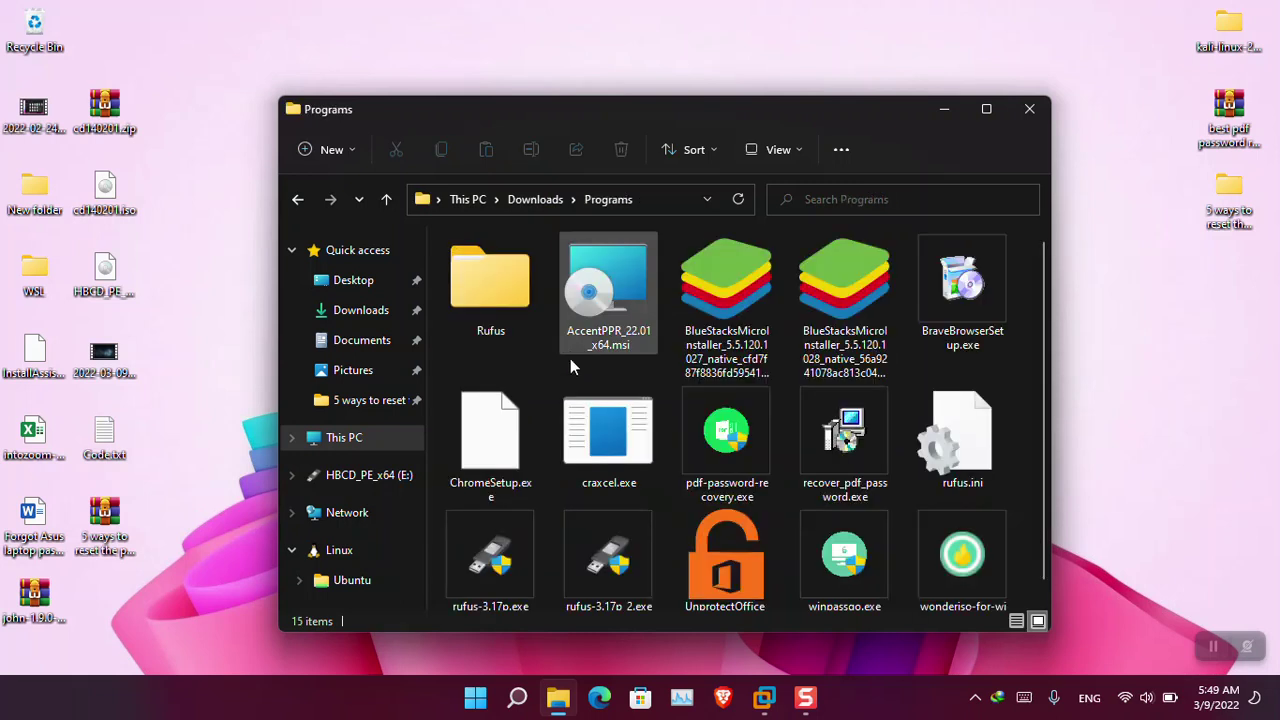
scroll(607, 440, down, 1)
click(614, 540)
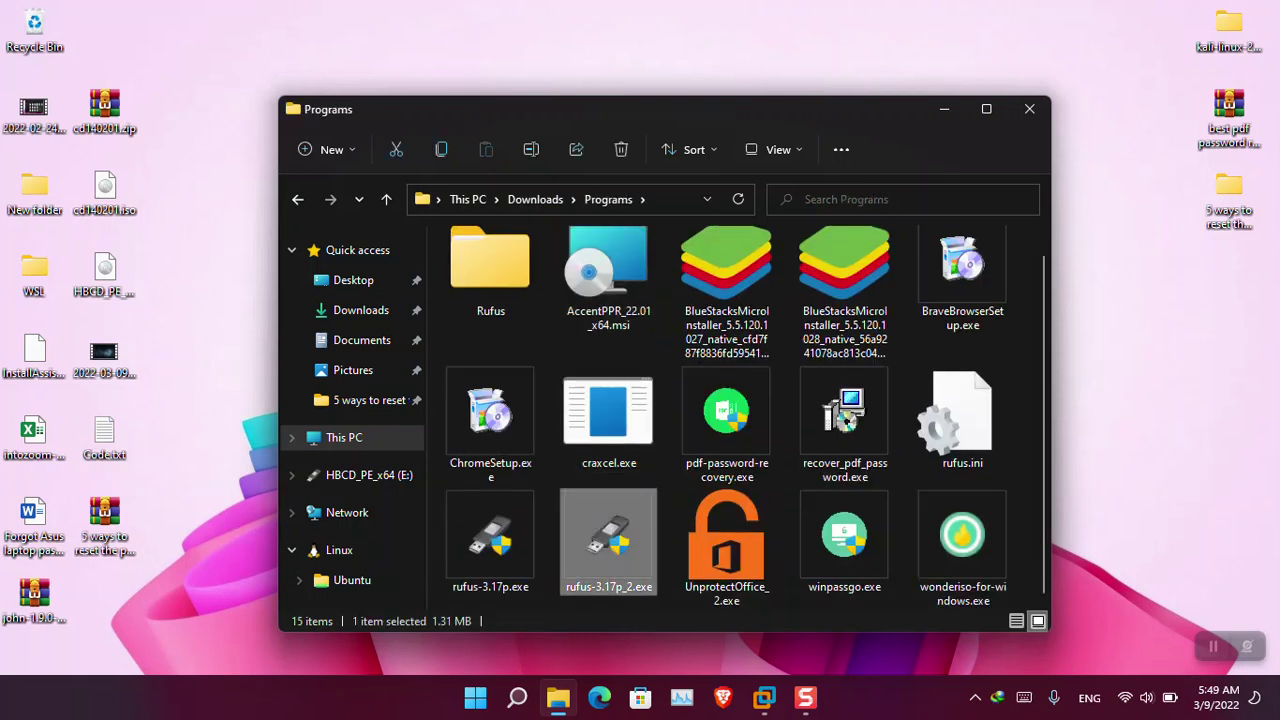
double_click(614, 497)
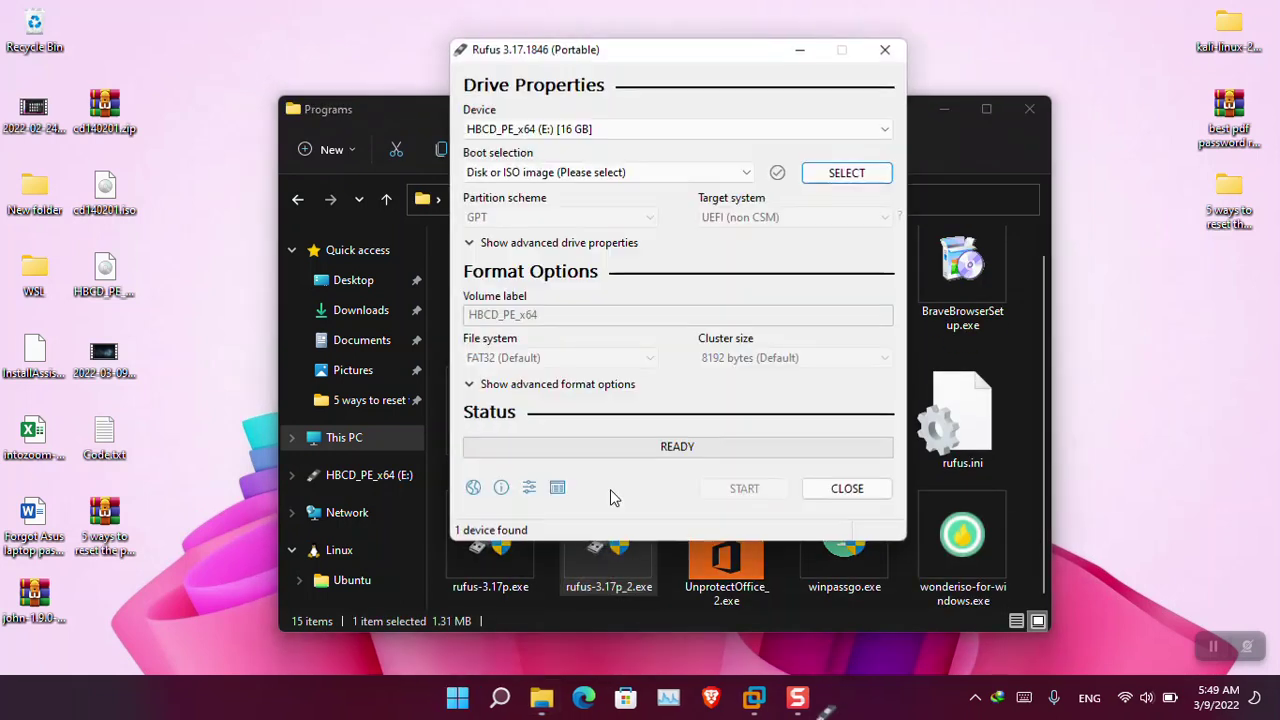
Load HBCD_PE_x64.iso from the Desktop as the Rufus boot image and close the File Explorer window.
click(843, 176)
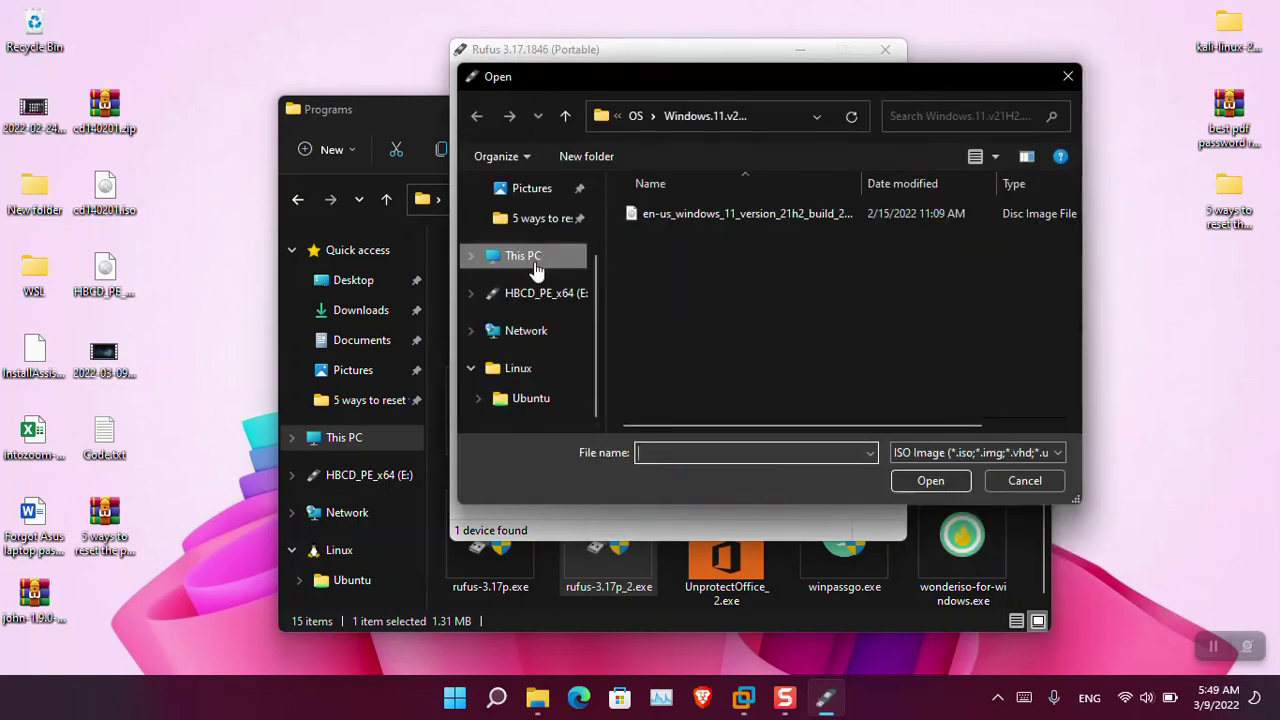
scroll(535, 270, up, 1)
click(533, 190)
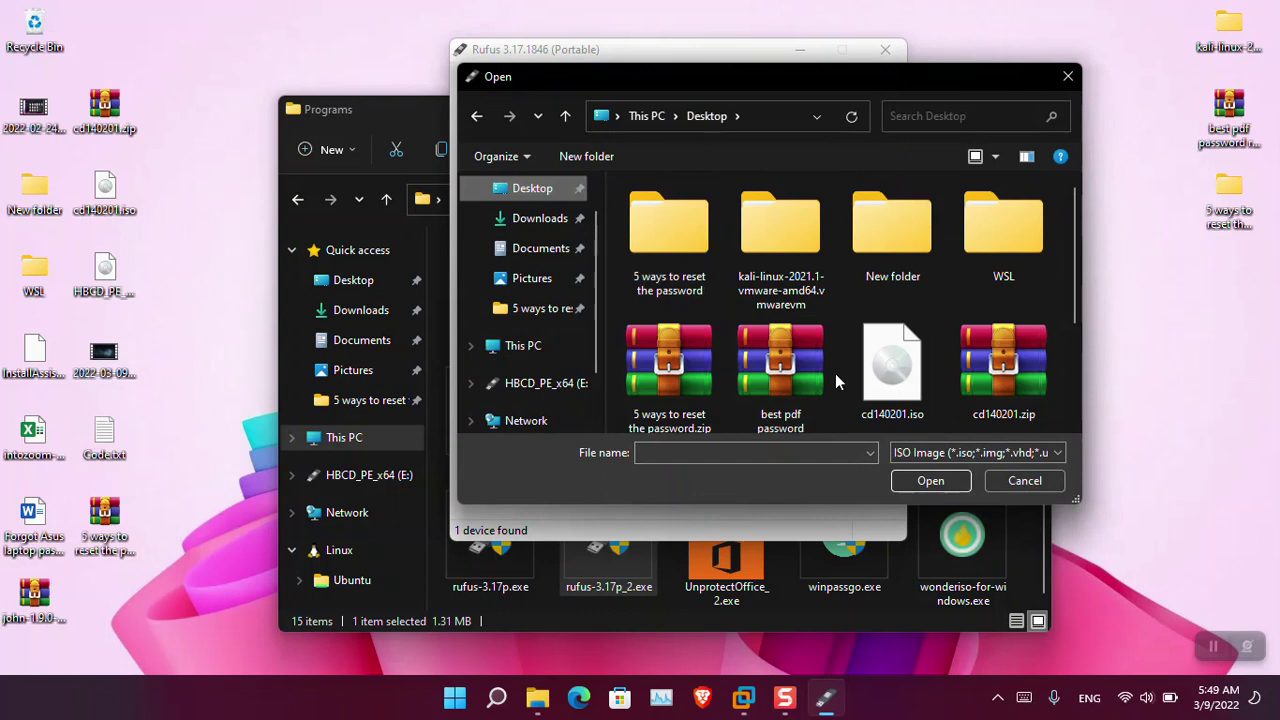
scroll(893, 375, down, 2)
click(680, 372)
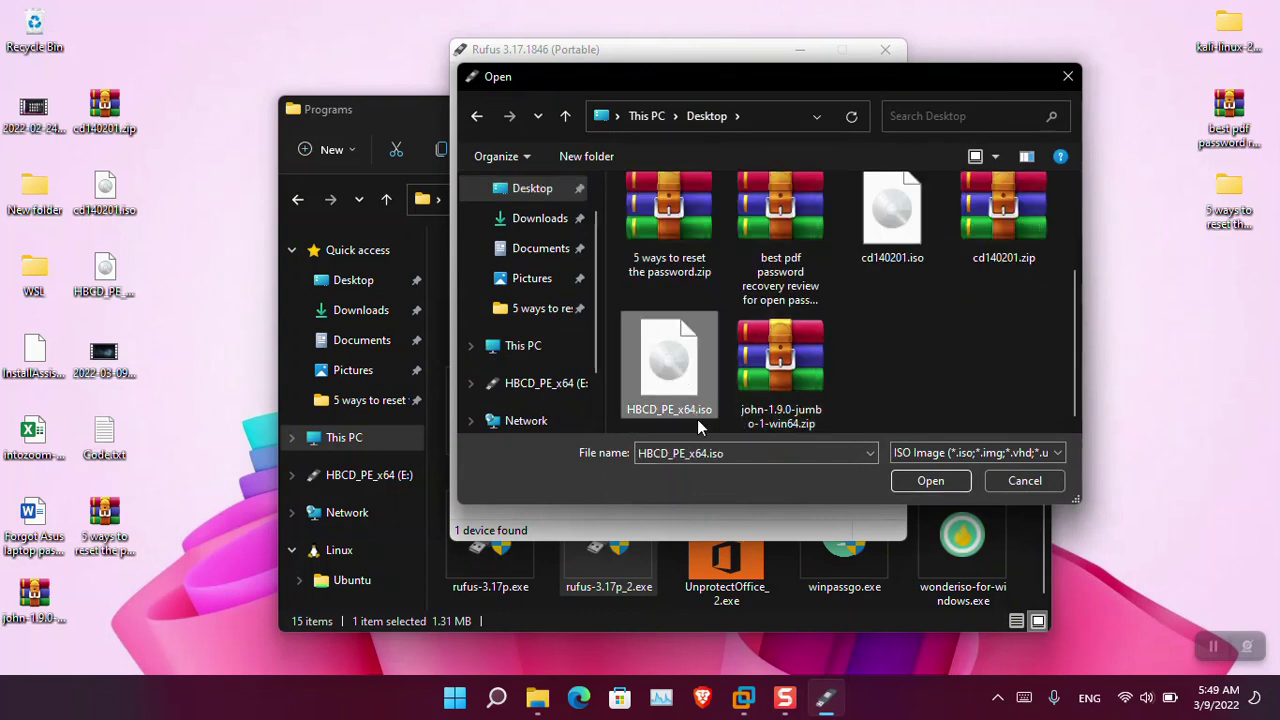
click(922, 478)
click(1024, 108)
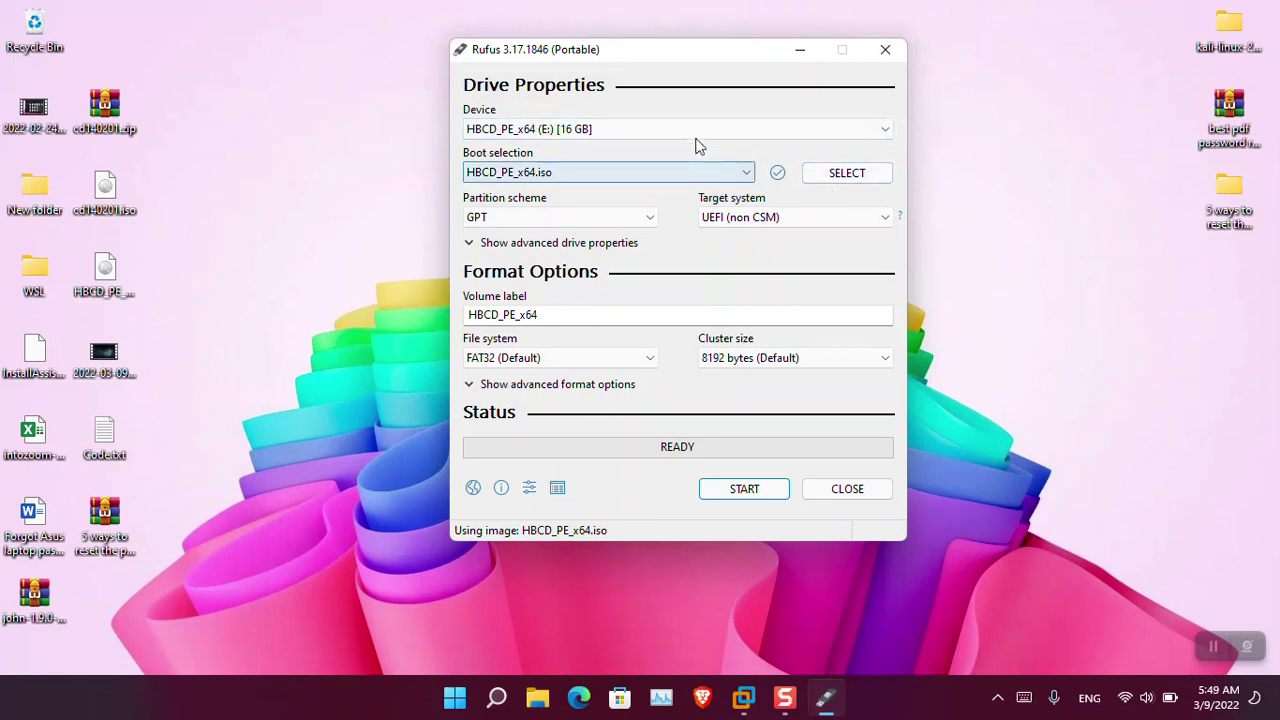
Keep HBCD_PE_x64 (E:) as the Rufus target device and choose GPT as the partition scheme.
click(688, 130)
click(688, 127)
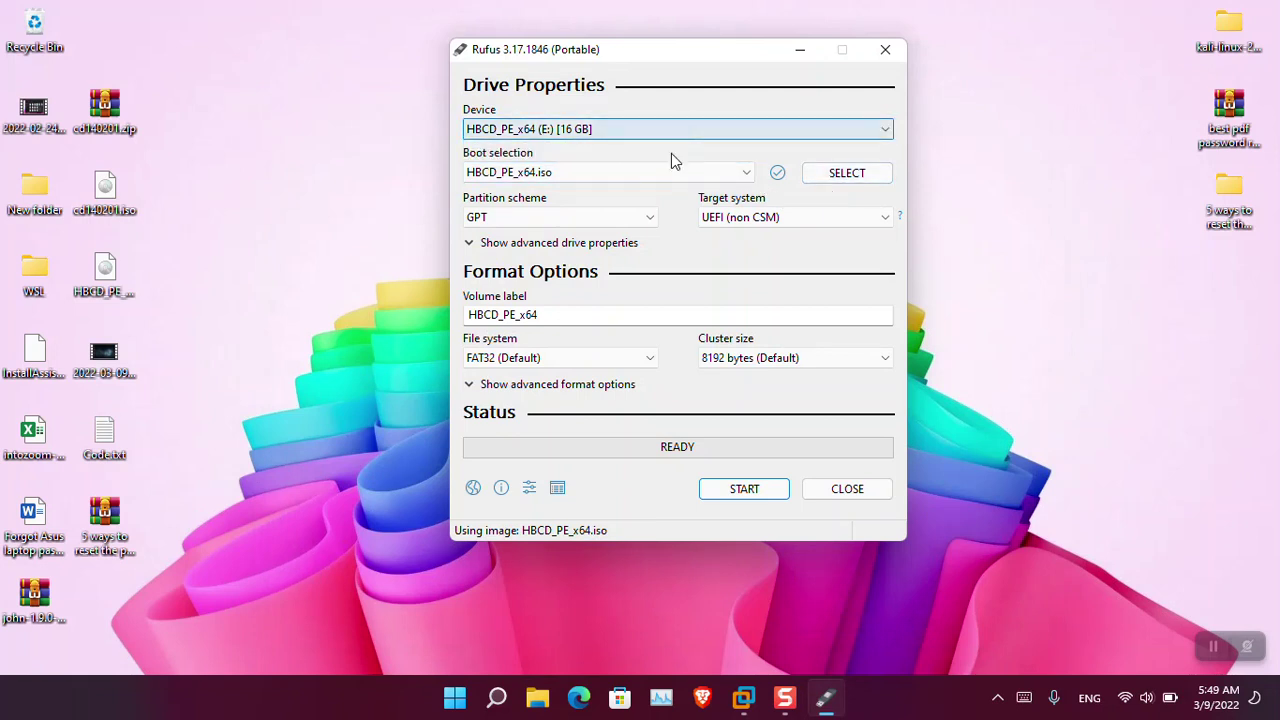
click(640, 218)
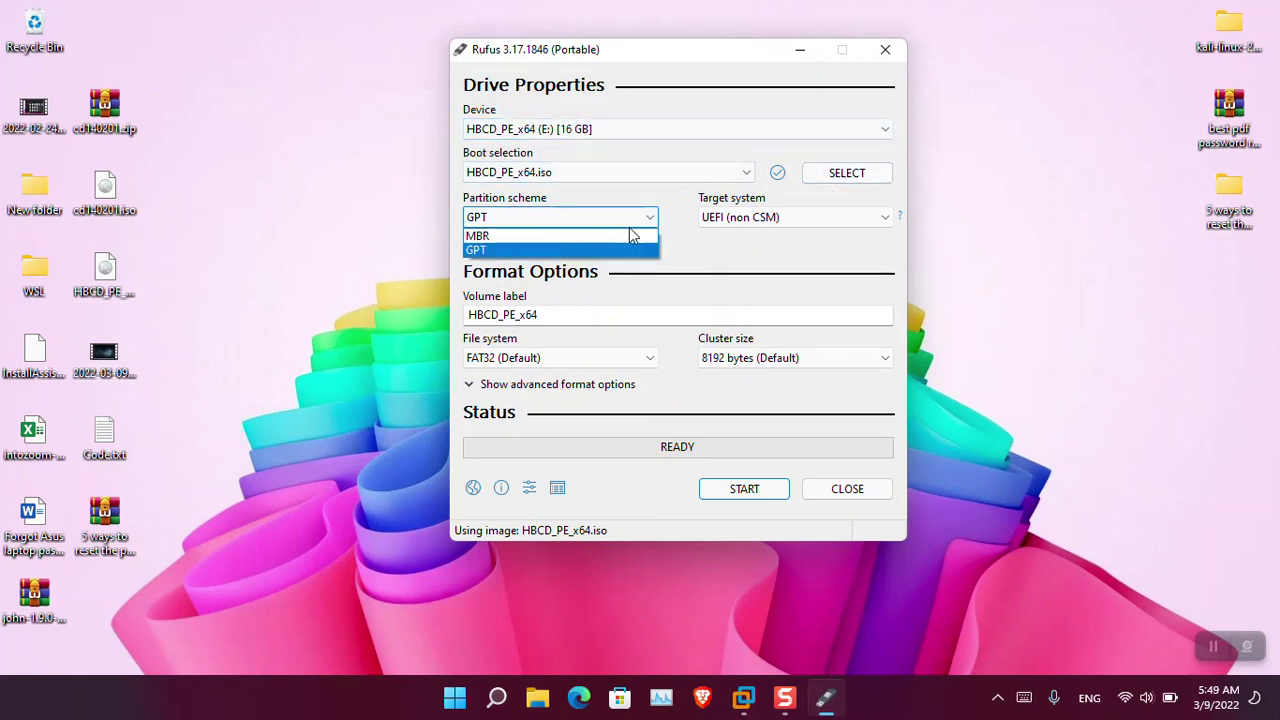
click(628, 250)
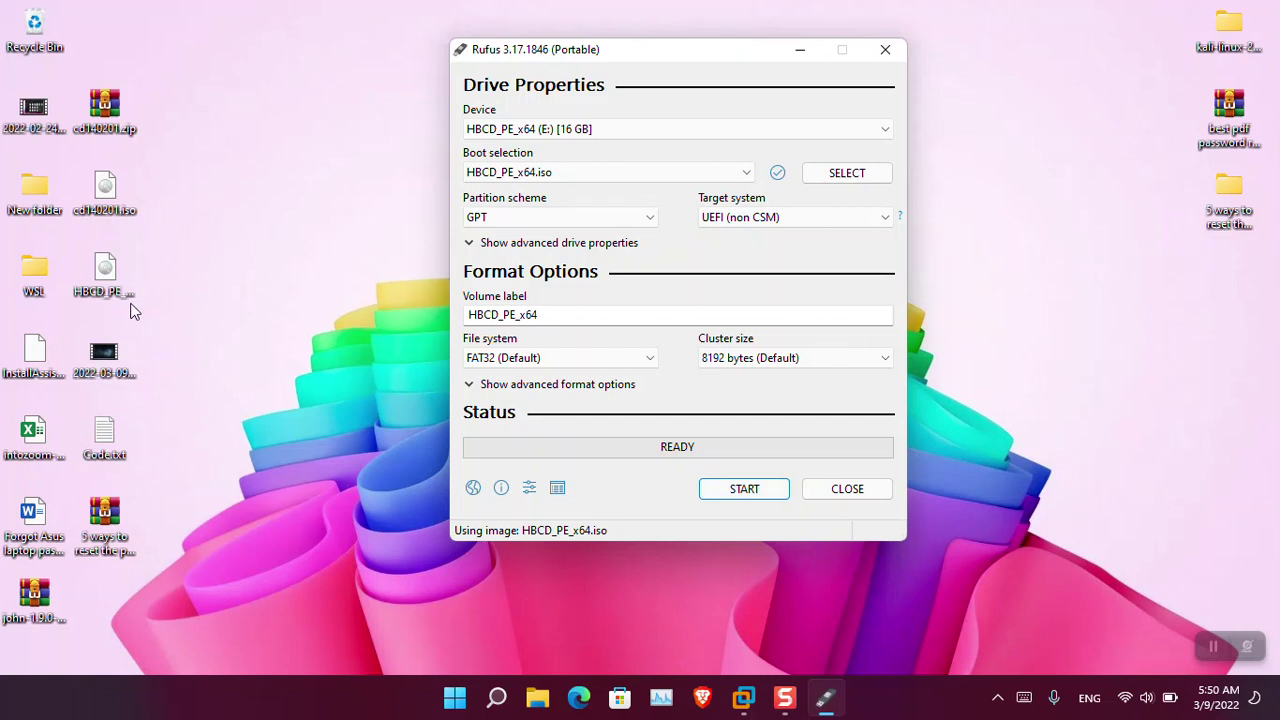
Move the HBCD_PE_x64.iso file to an empty area of the desktop and close Rufus.
drag(112, 282, 262, 275)
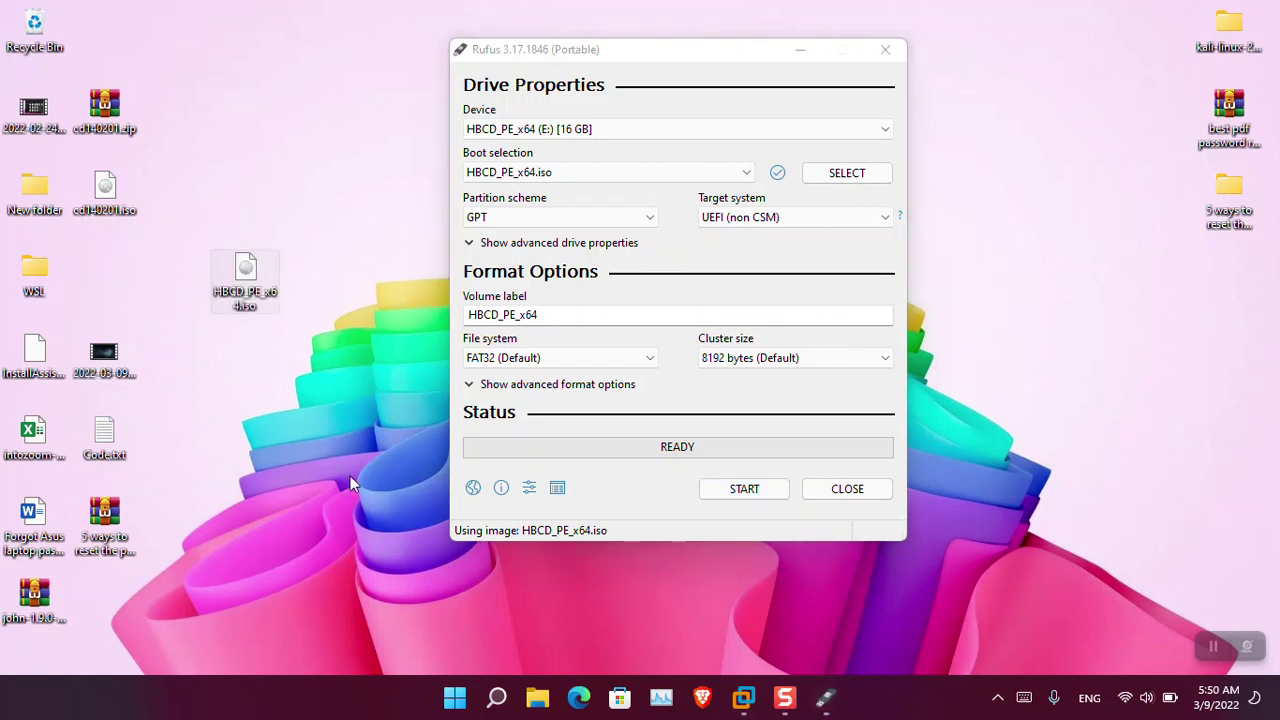
click(843, 495)
click(841, 489)
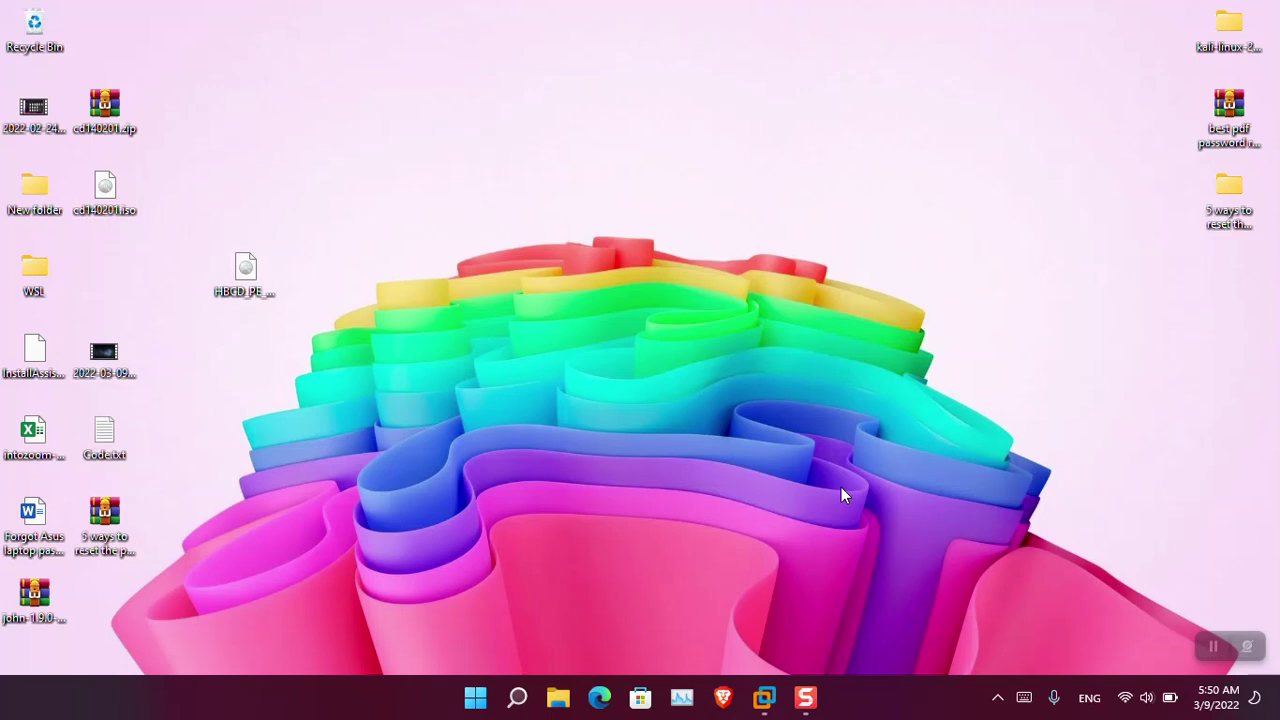
Switch to VMware Workstation and bring up the sign-in screen of the Windows 10 x64 virtual machine.
mouse_move(765, 698)
click(822, 565)
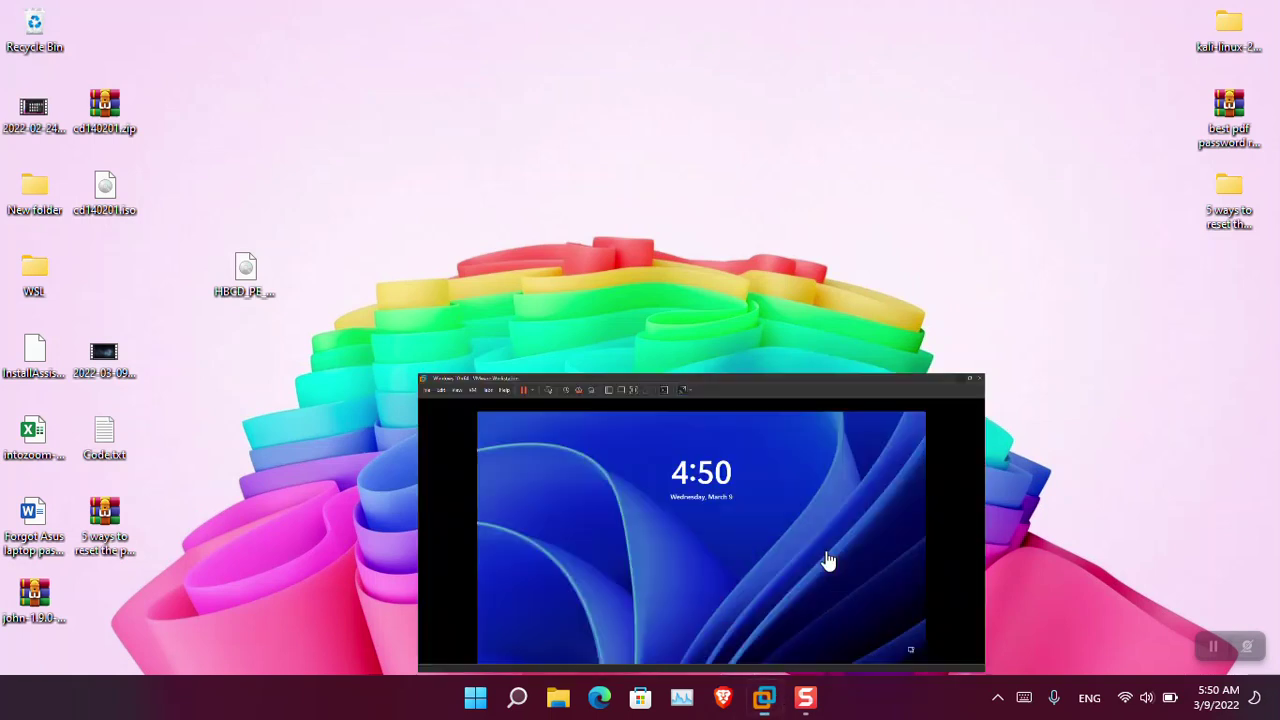
click(660, 335)
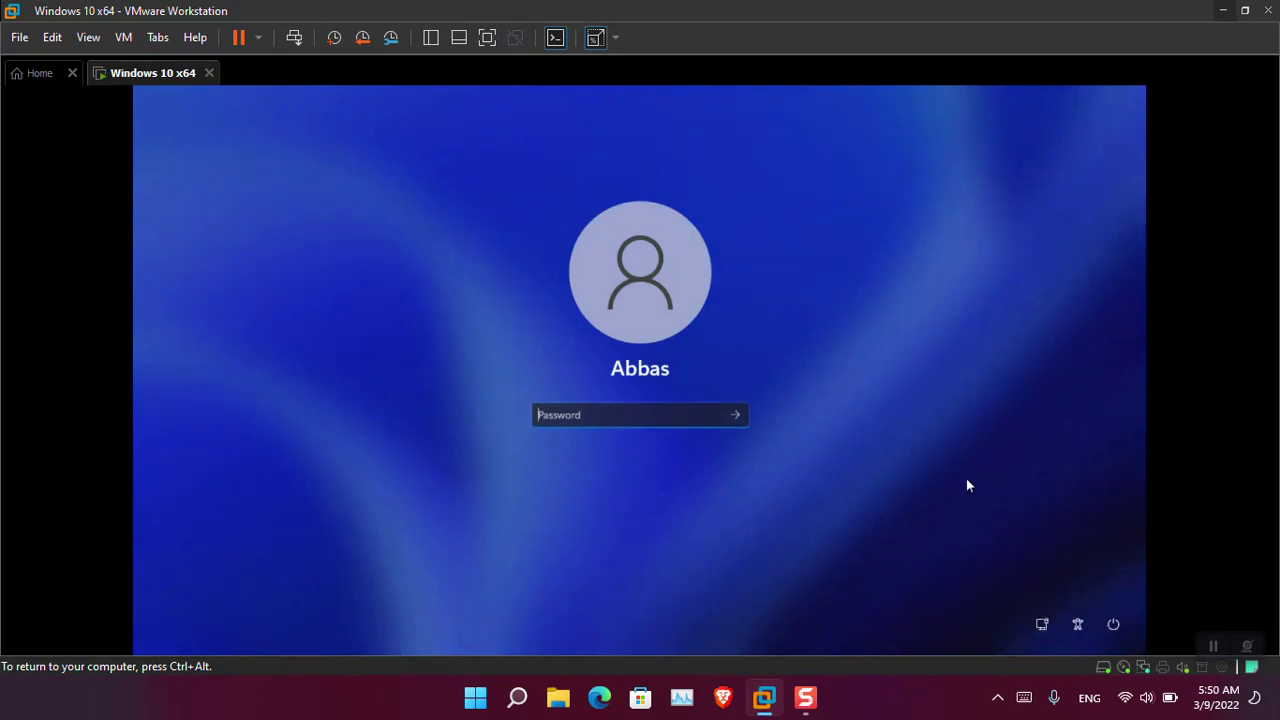
Check in the virtual machine's settings that the CD/DVD drive uses the HBCD_PE_x64.iso image, and leave the settings unchanged.
click(127, 40)
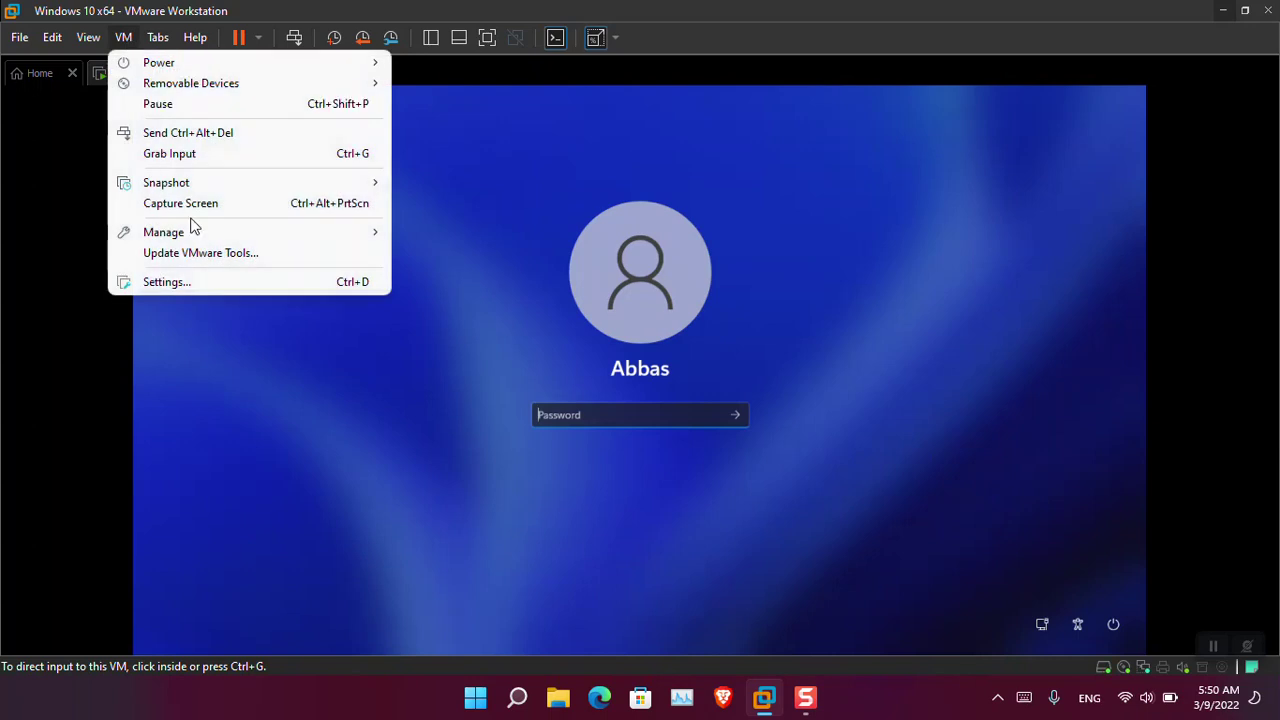
click(214, 285)
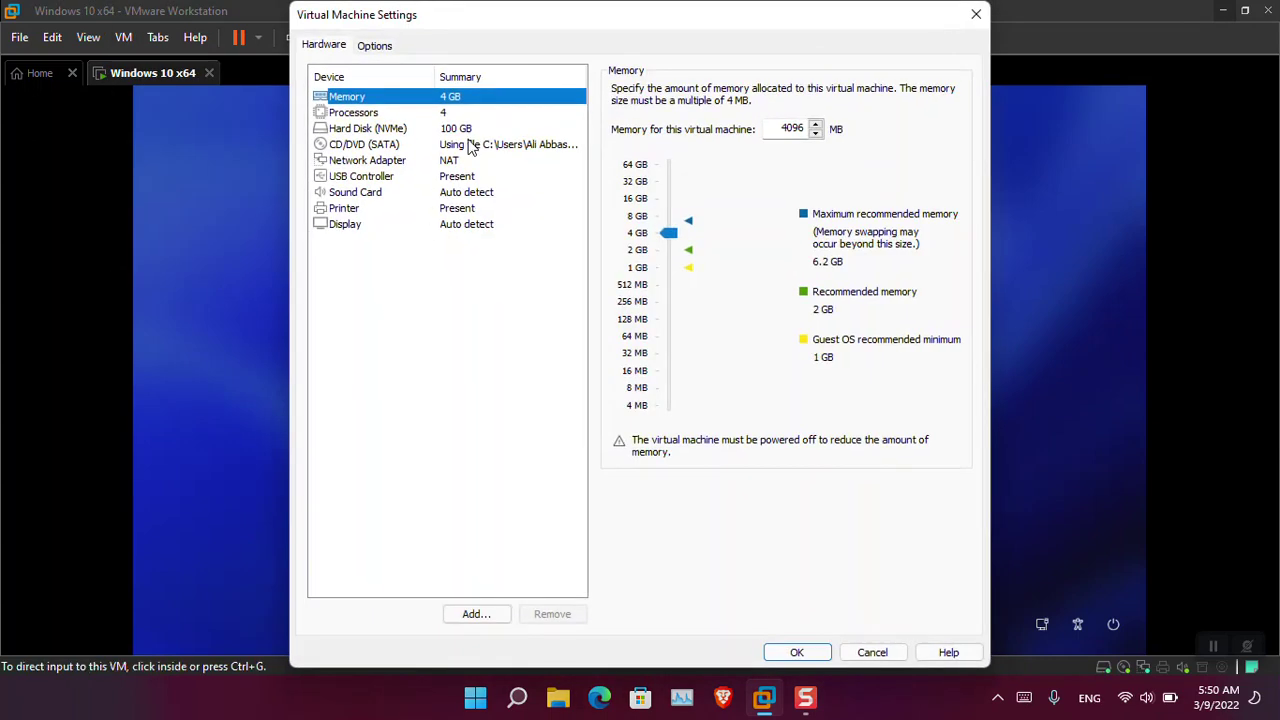
click(470, 145)
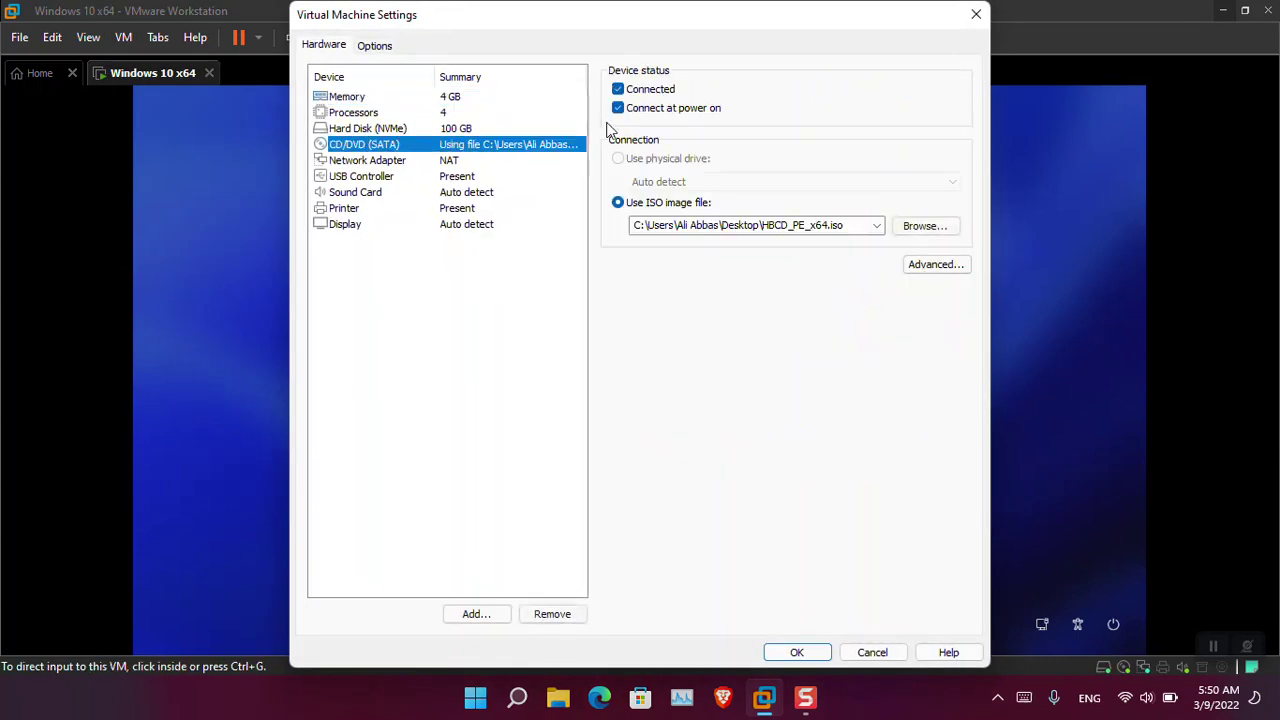
click(755, 232)
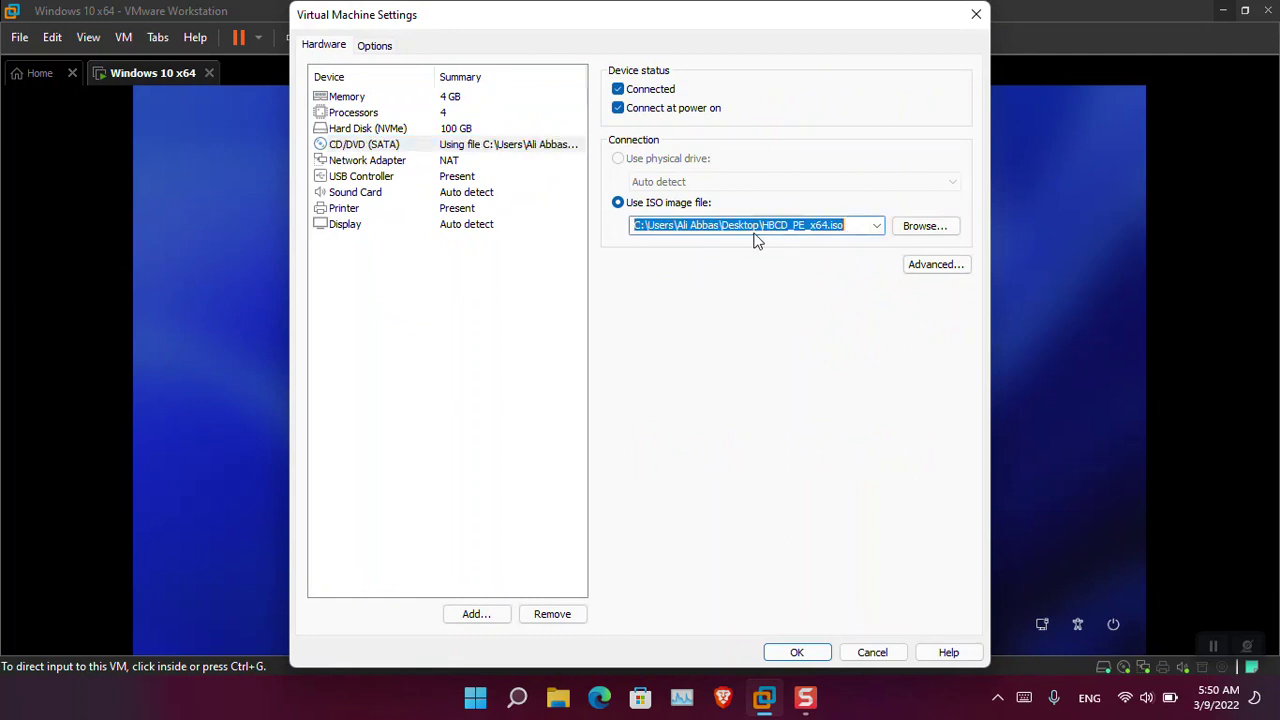
click(870, 652)
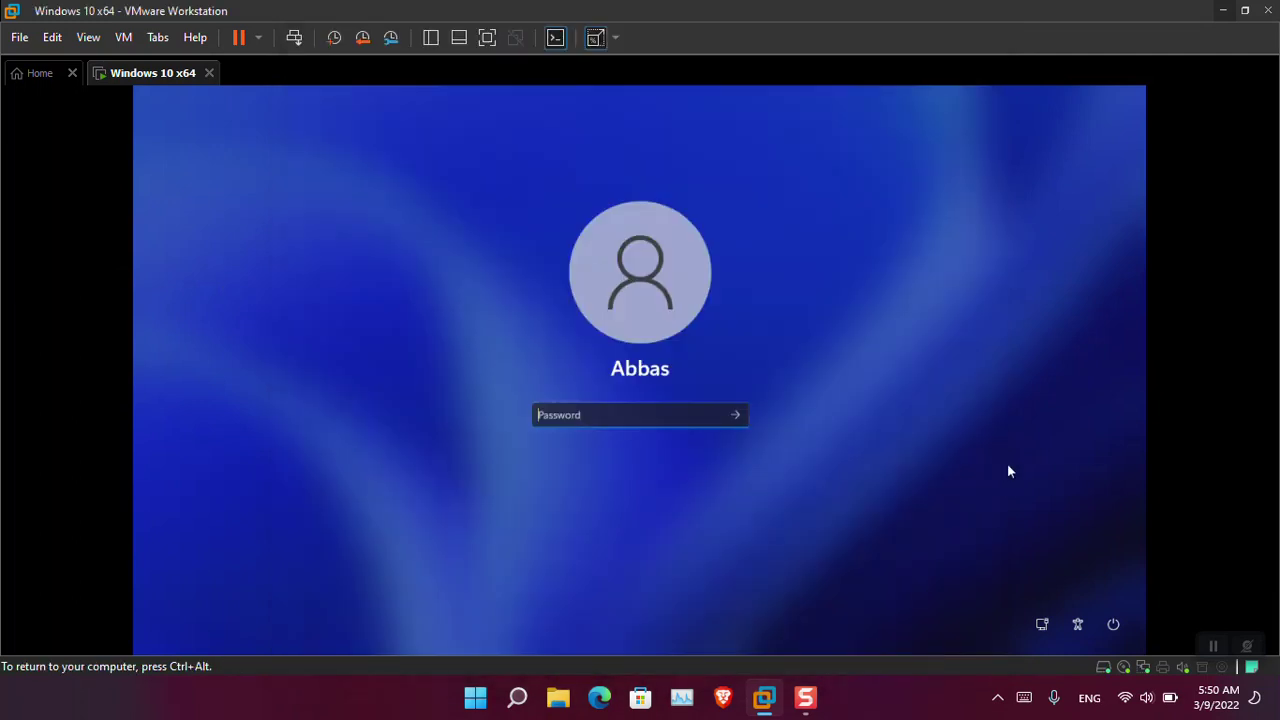
Restart the virtual machine from its sign-in screen into the advanced startup options.
click(1120, 630)
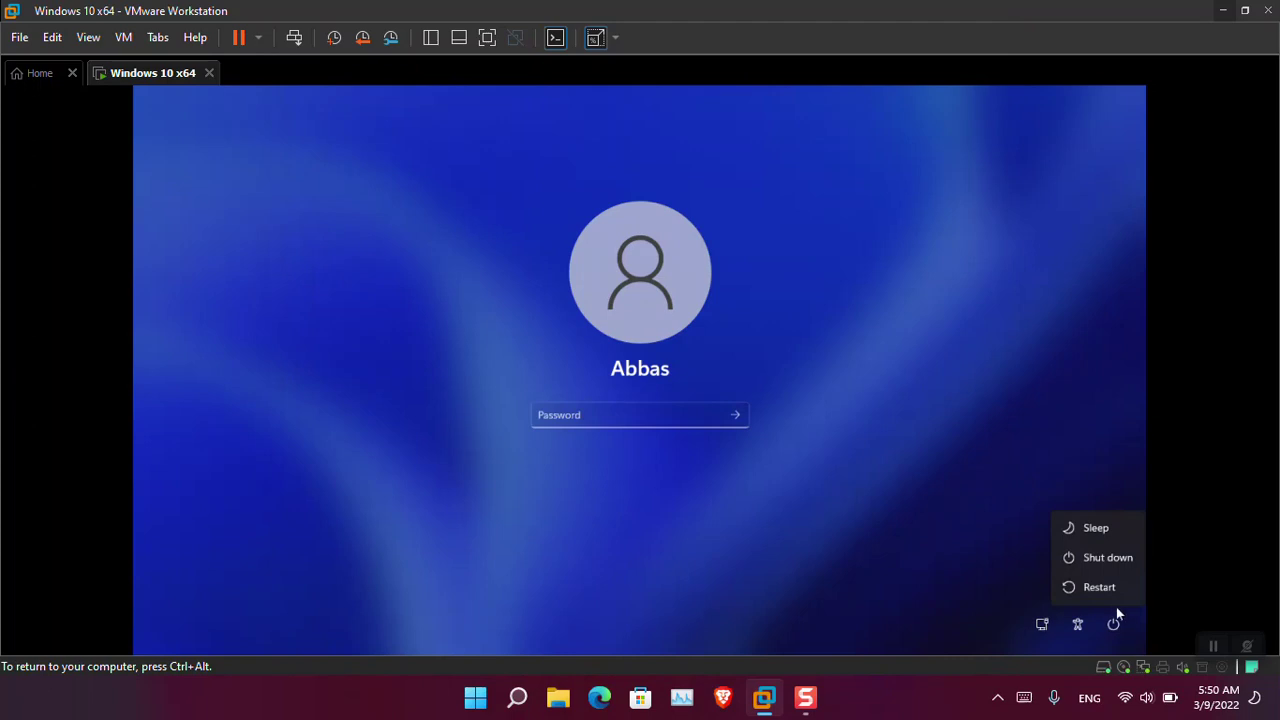
click(1111, 592)
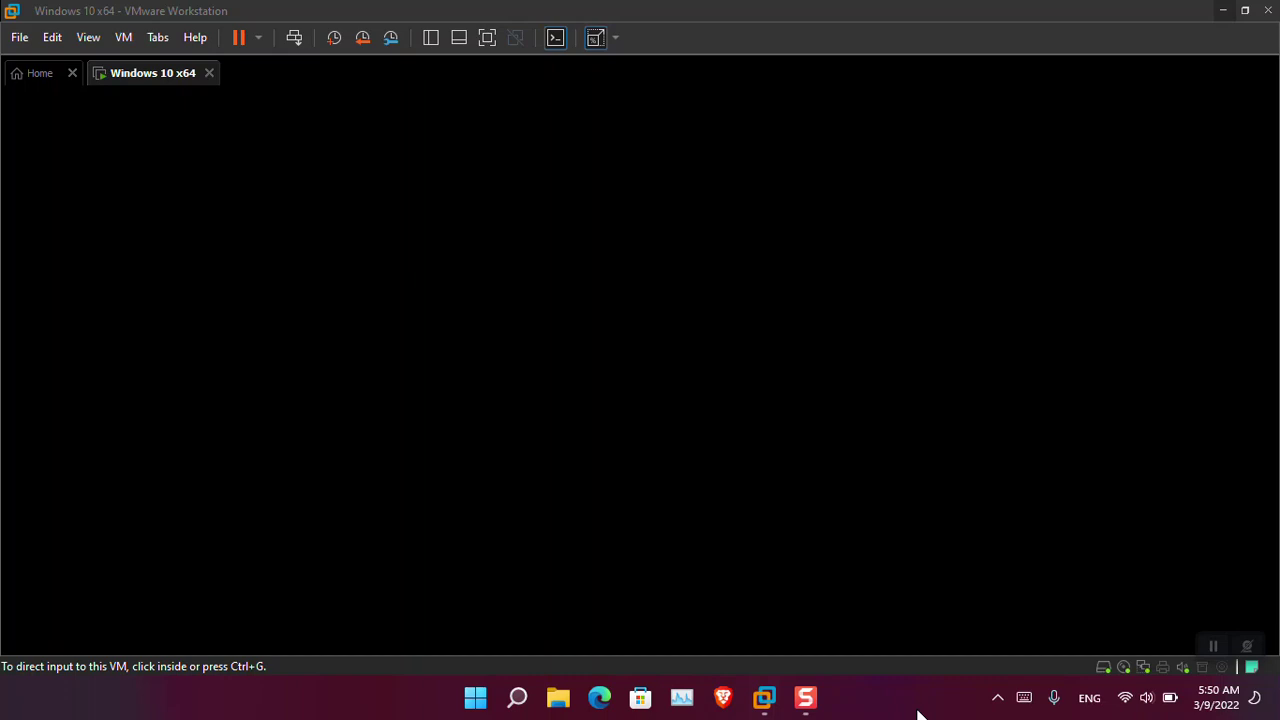
Look through the host's Privacy & security and Windows Update advanced options in Windows Settings for the recovery entry.
key(super+i)
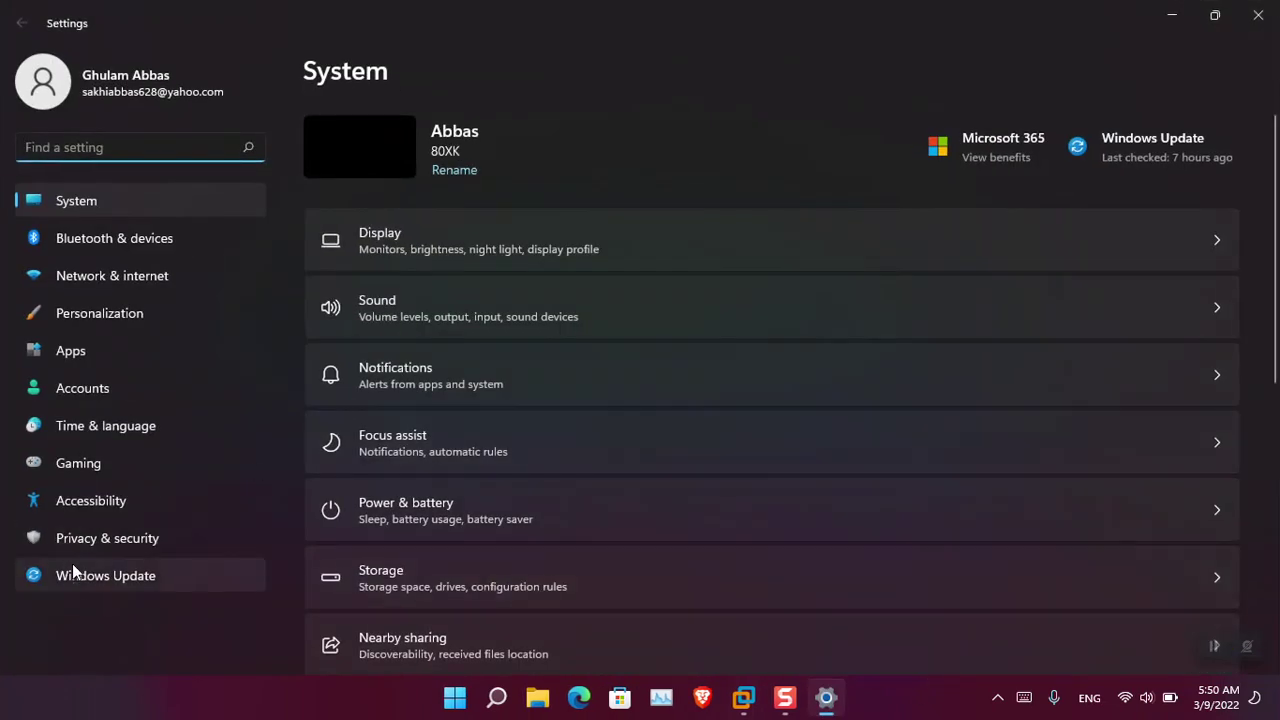
click(87, 540)
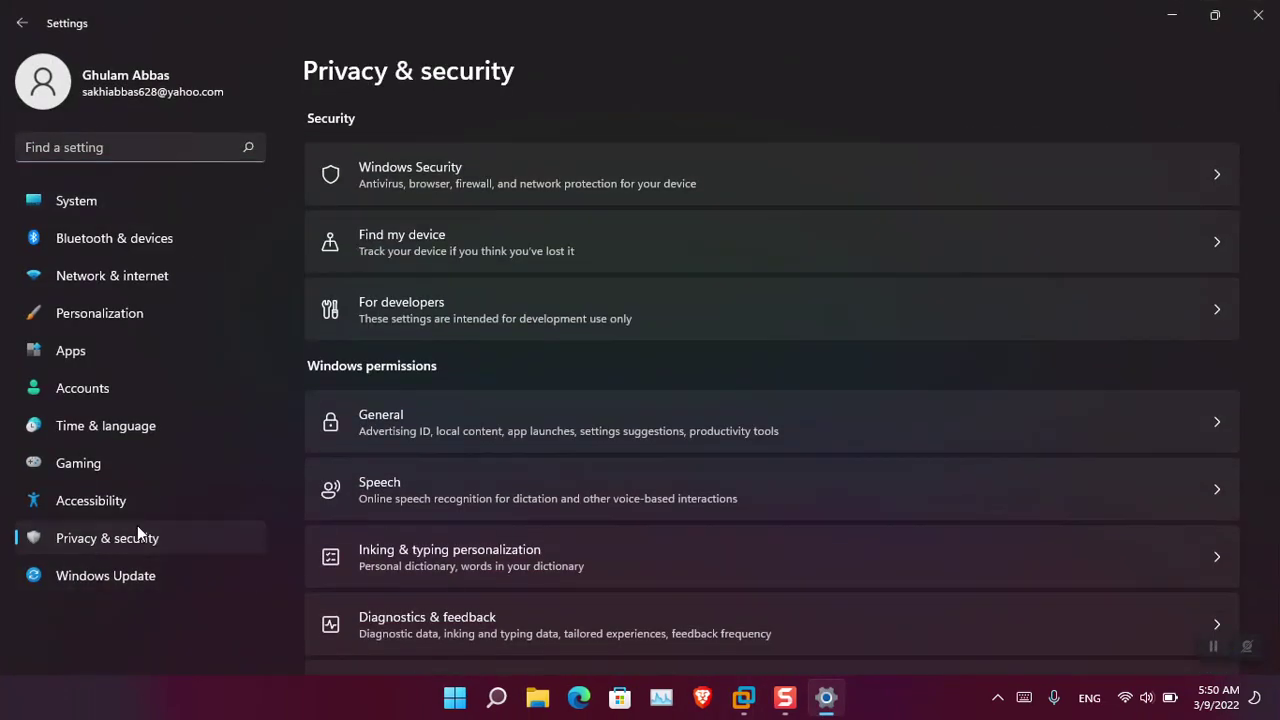
click(114, 576)
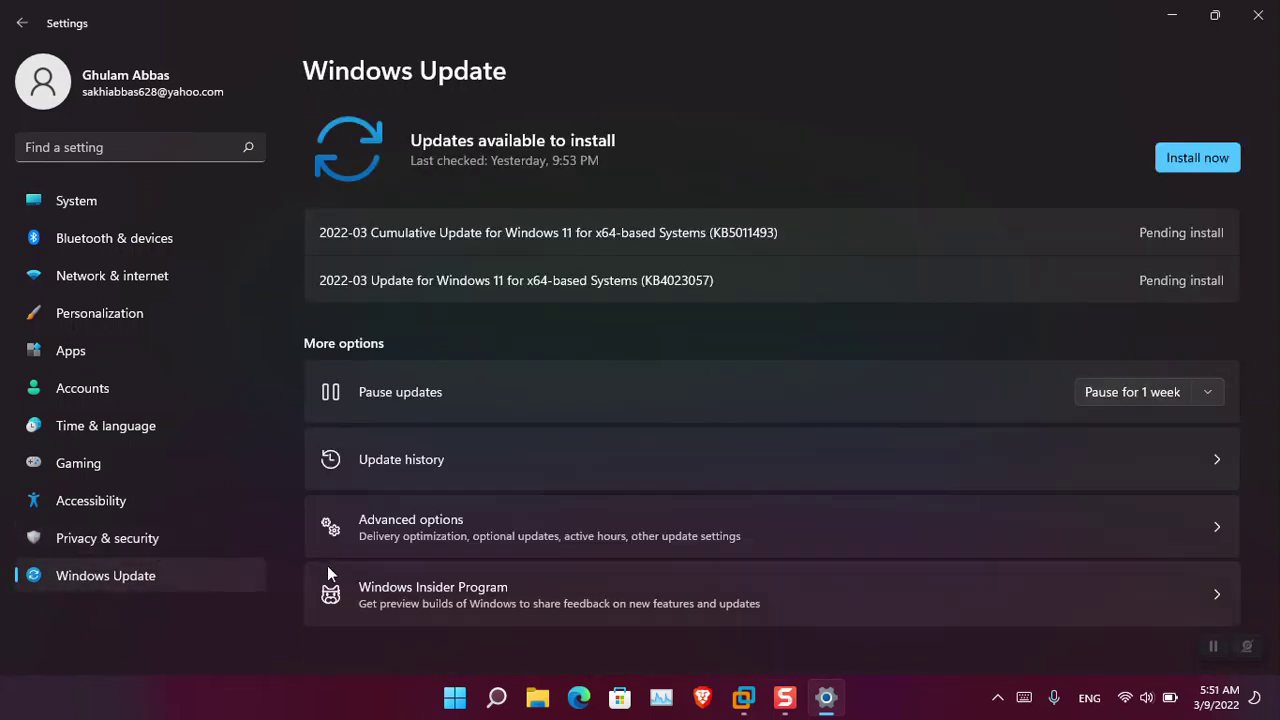
click(530, 524)
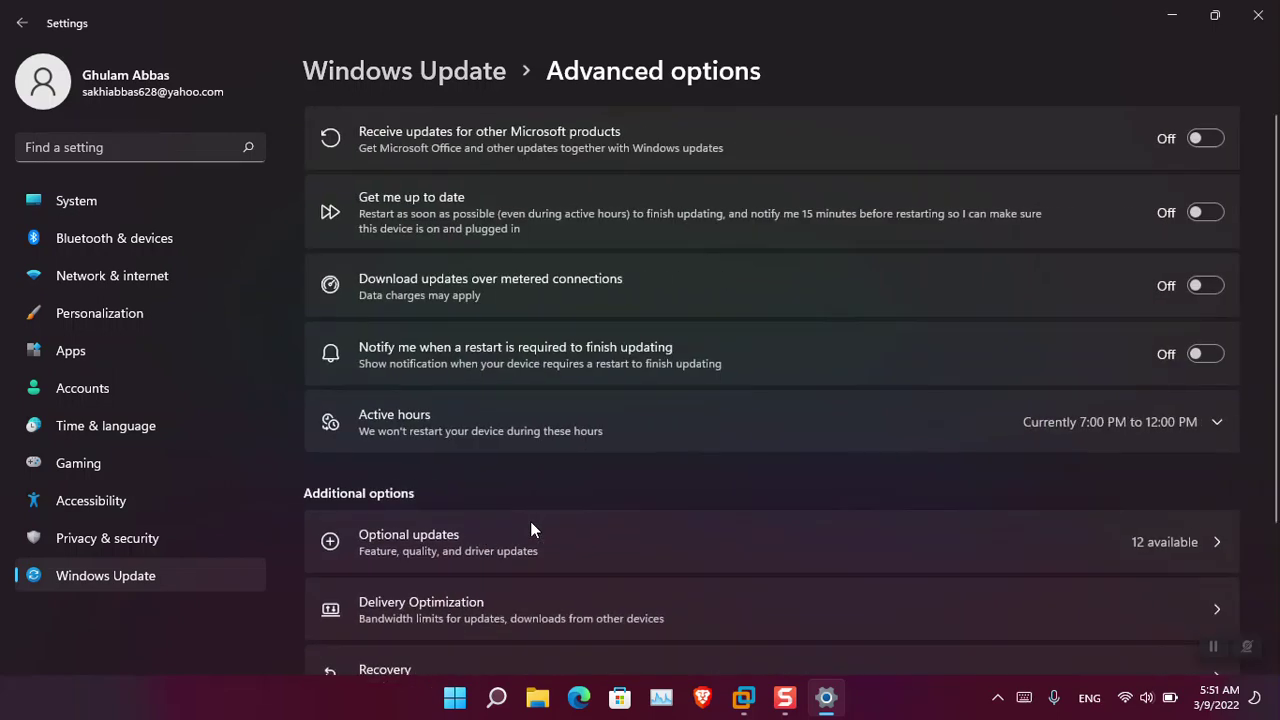
scroll(531, 529, down, 3)
scroll(530, 521, up, 3)
Search Windows Settings for "recovery", view the Advanced startup option on the Recovery page and close Settings.
click(115, 149)
text(re)
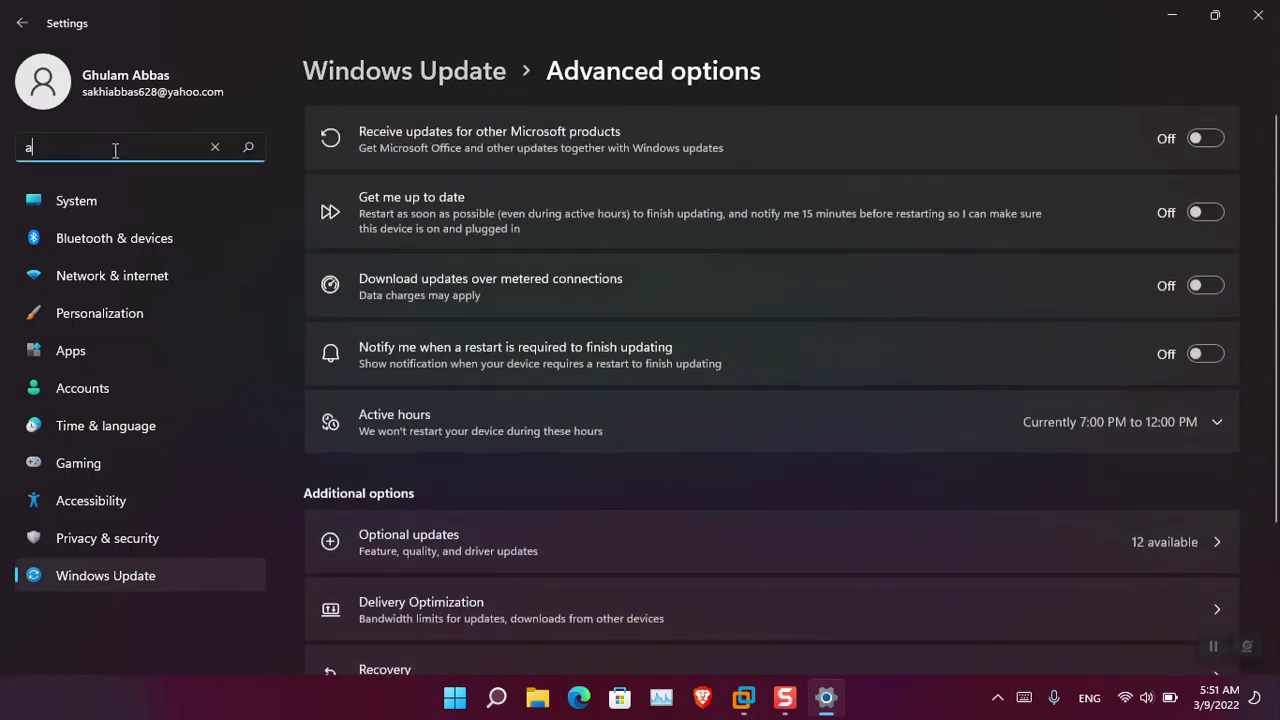
key(BackSpace)
text(ec)
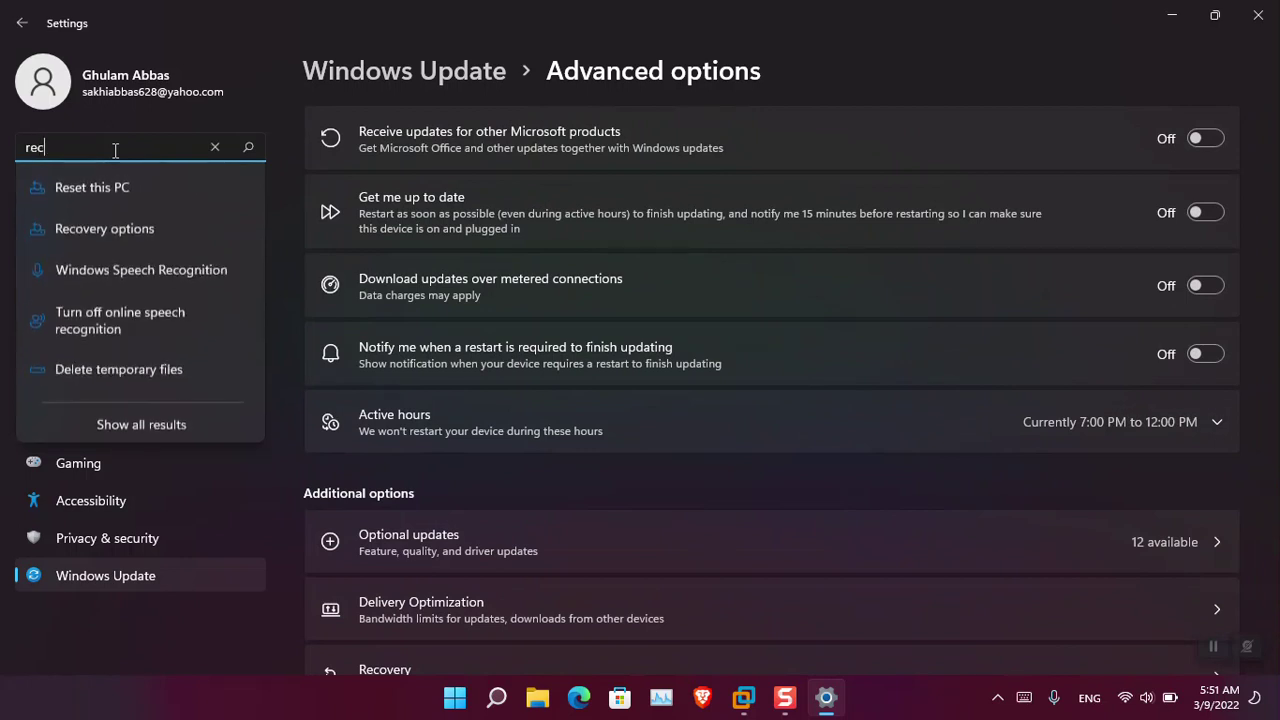
text(overy)
key(Down)
key(Down)
key(Return)
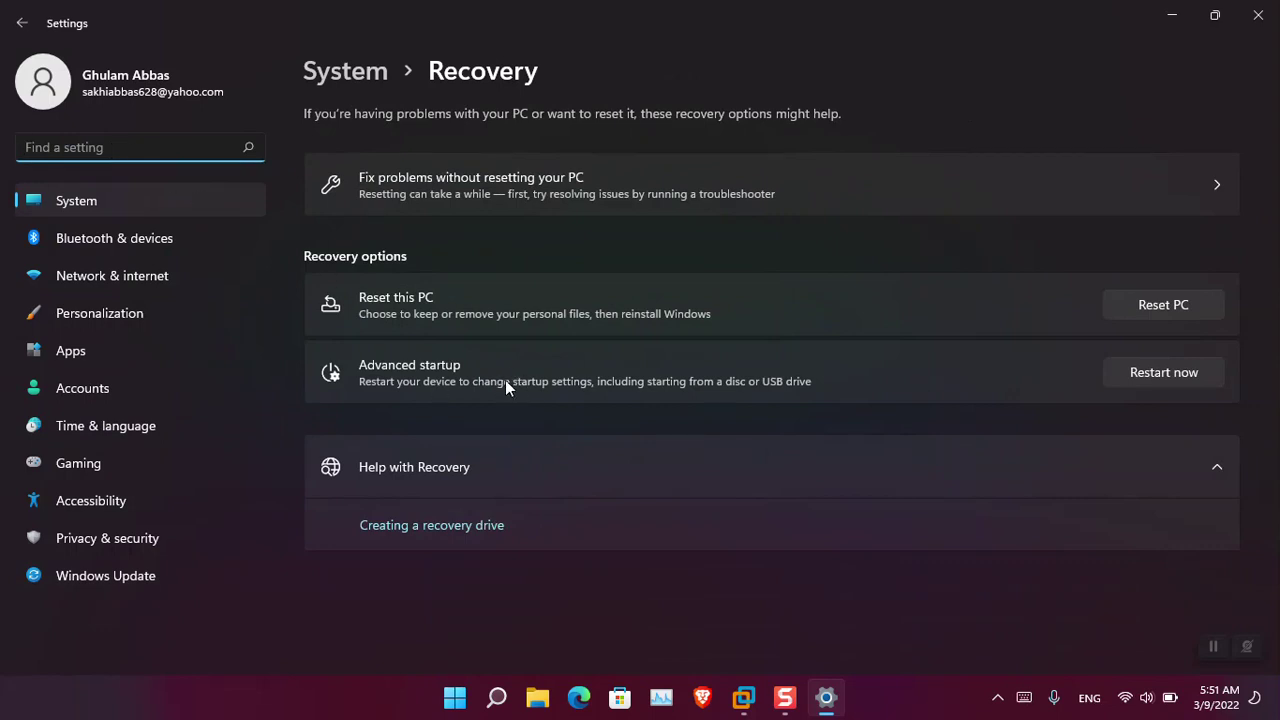
double_click(777, 3)
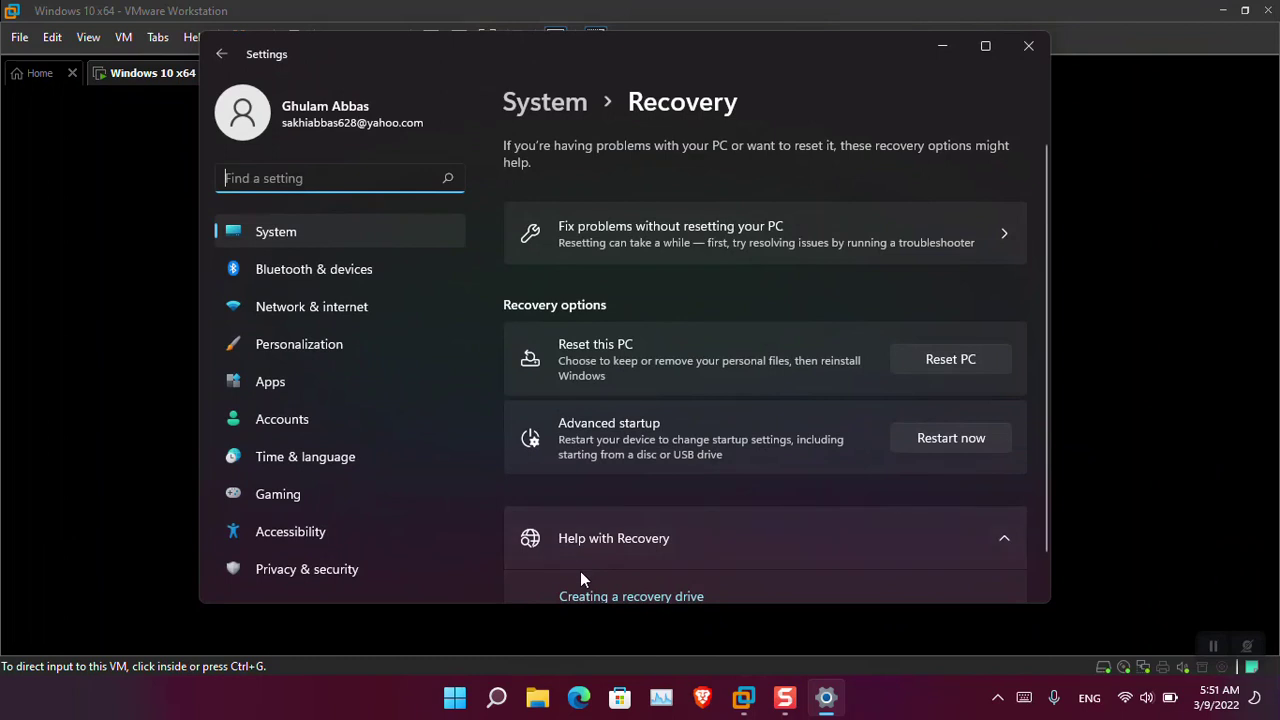
click(1028, 46)
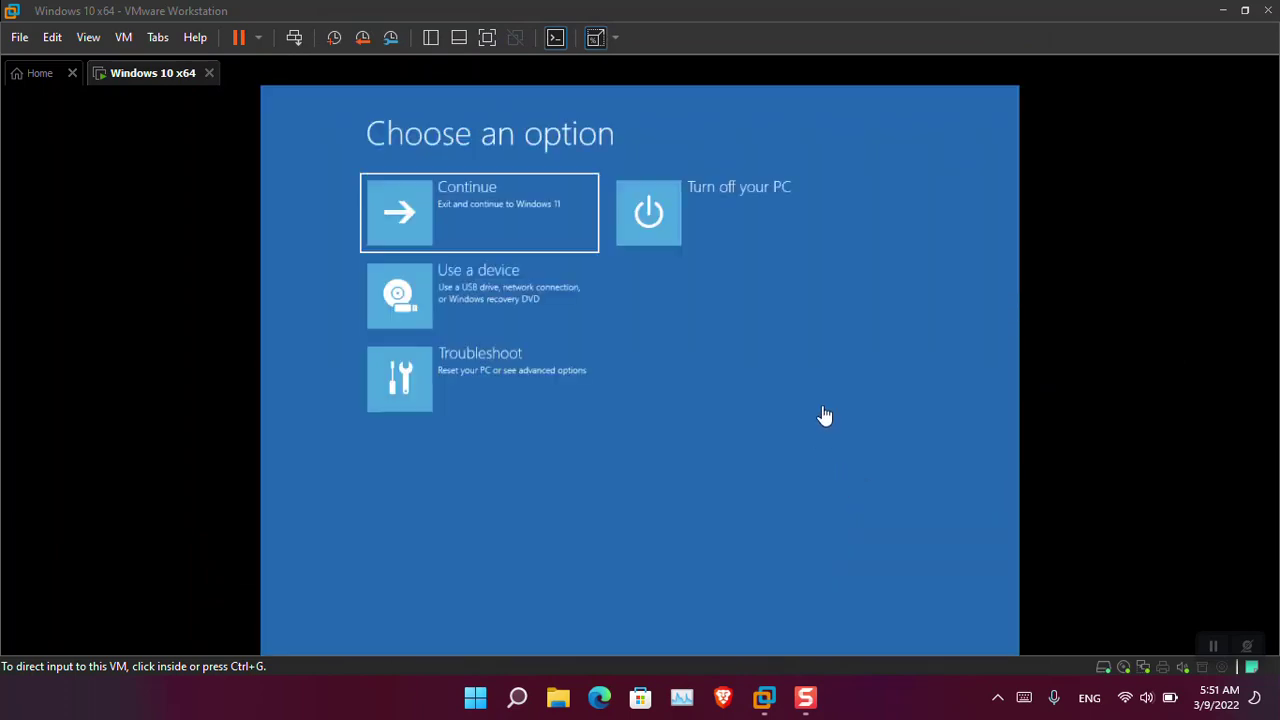
Boot the virtual machine from the EFI VMware Virtual SATA CDROM Drive through the Use a device option.
click(808, 404)
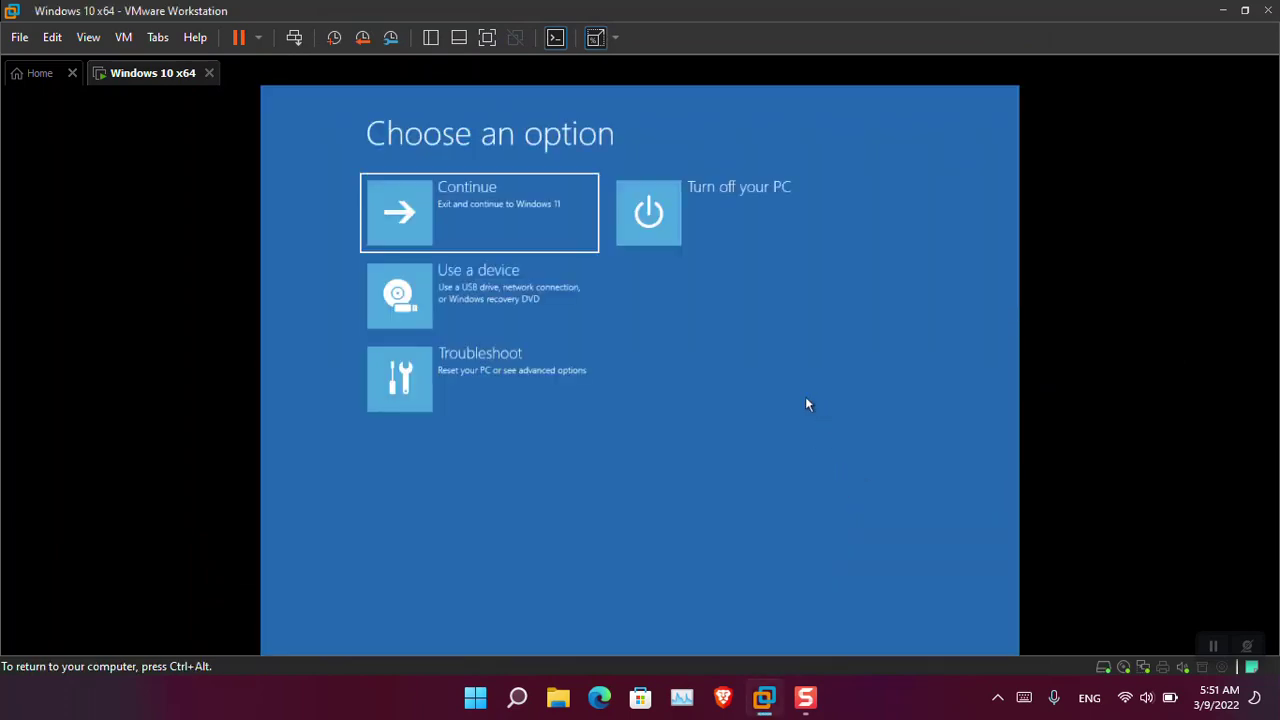
click(503, 307)
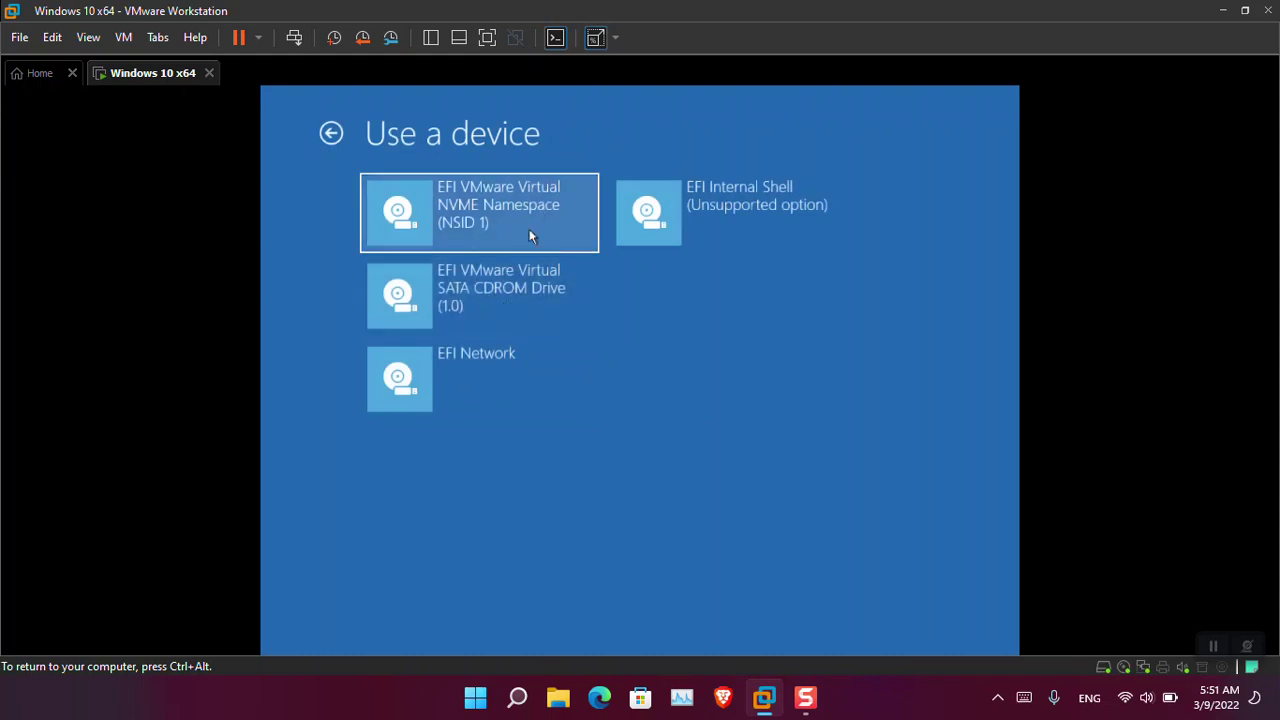
click(507, 310)
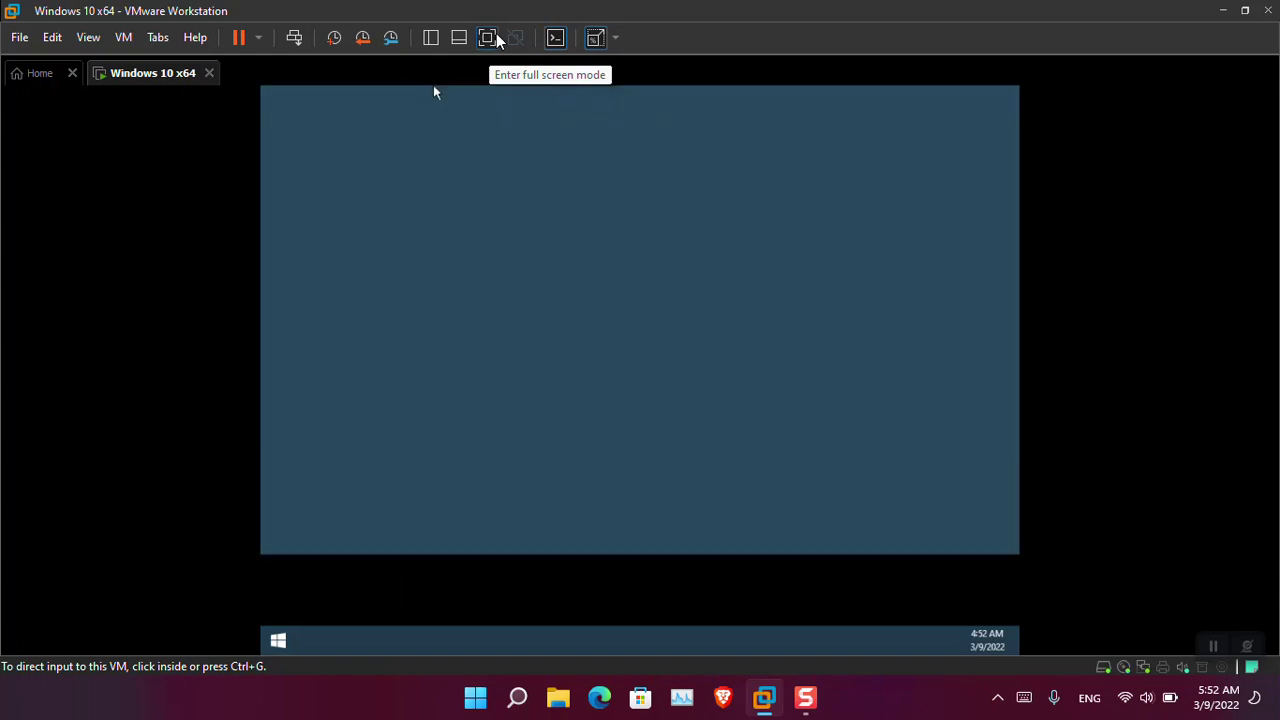
Show the Hiren's BootCD PE desktop in full screen and switch it to Exclusive Mode.
click(496, 38)
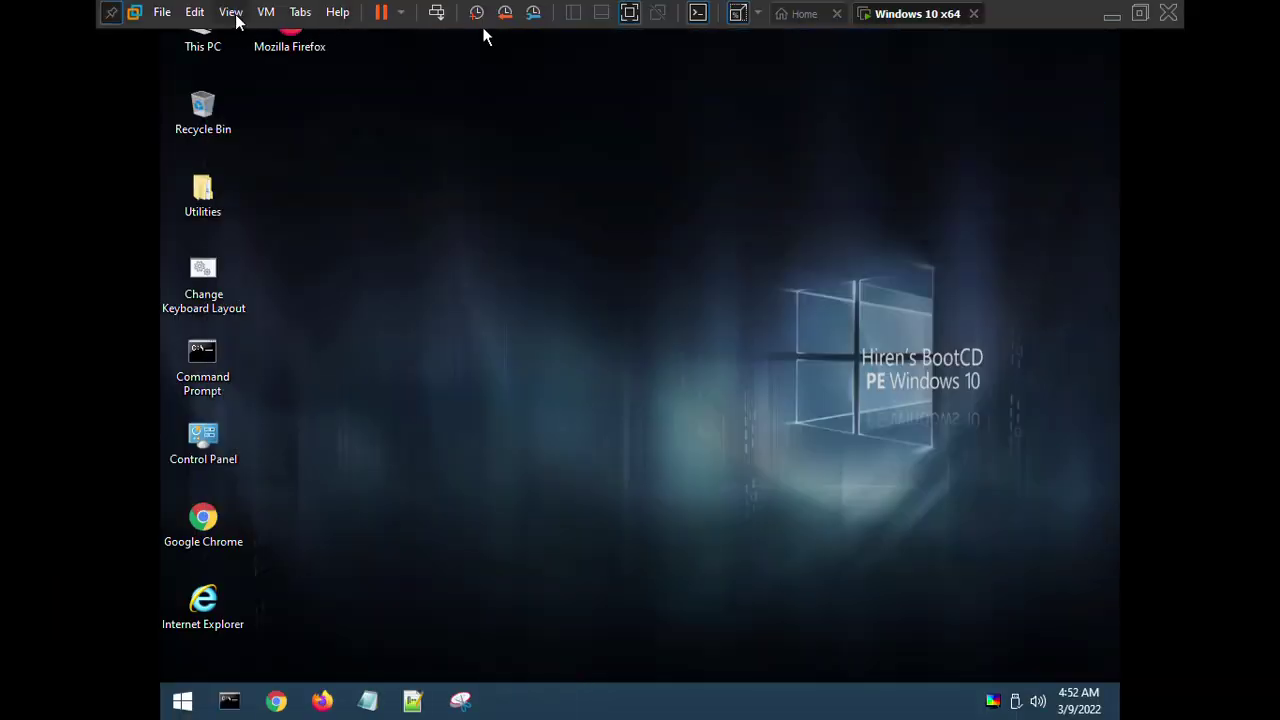
click(233, 13)
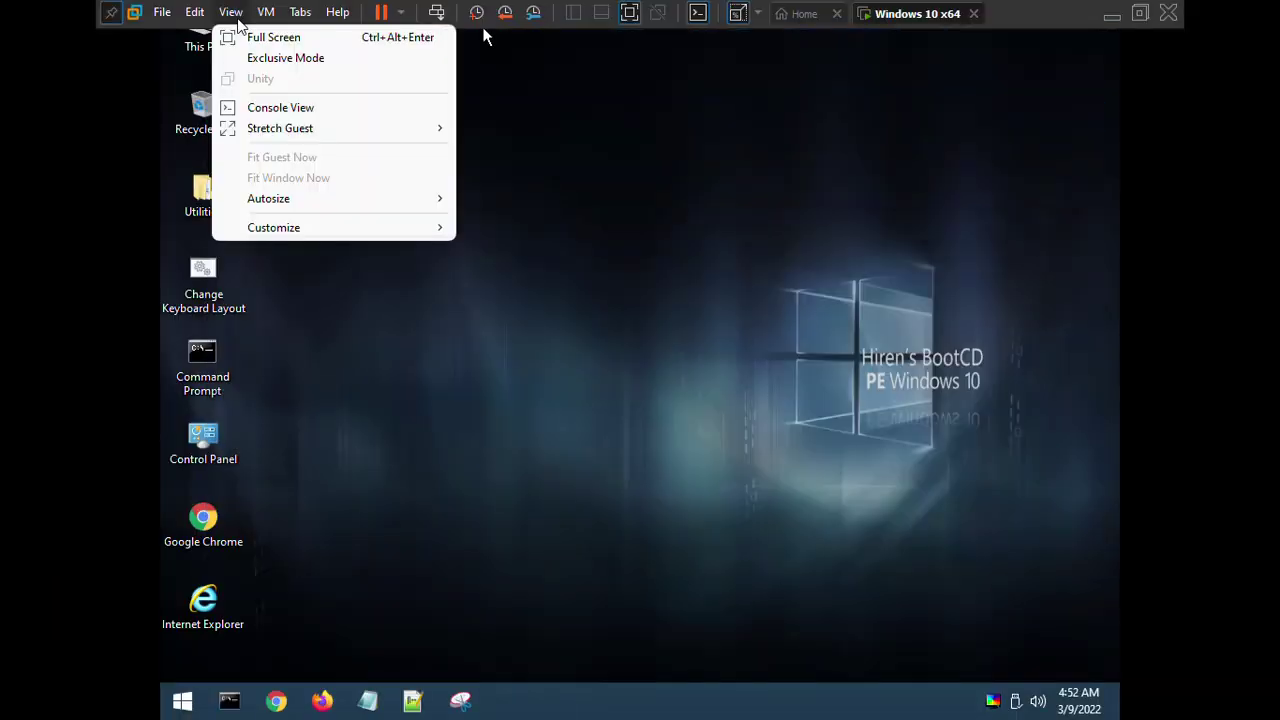
click(258, 60)
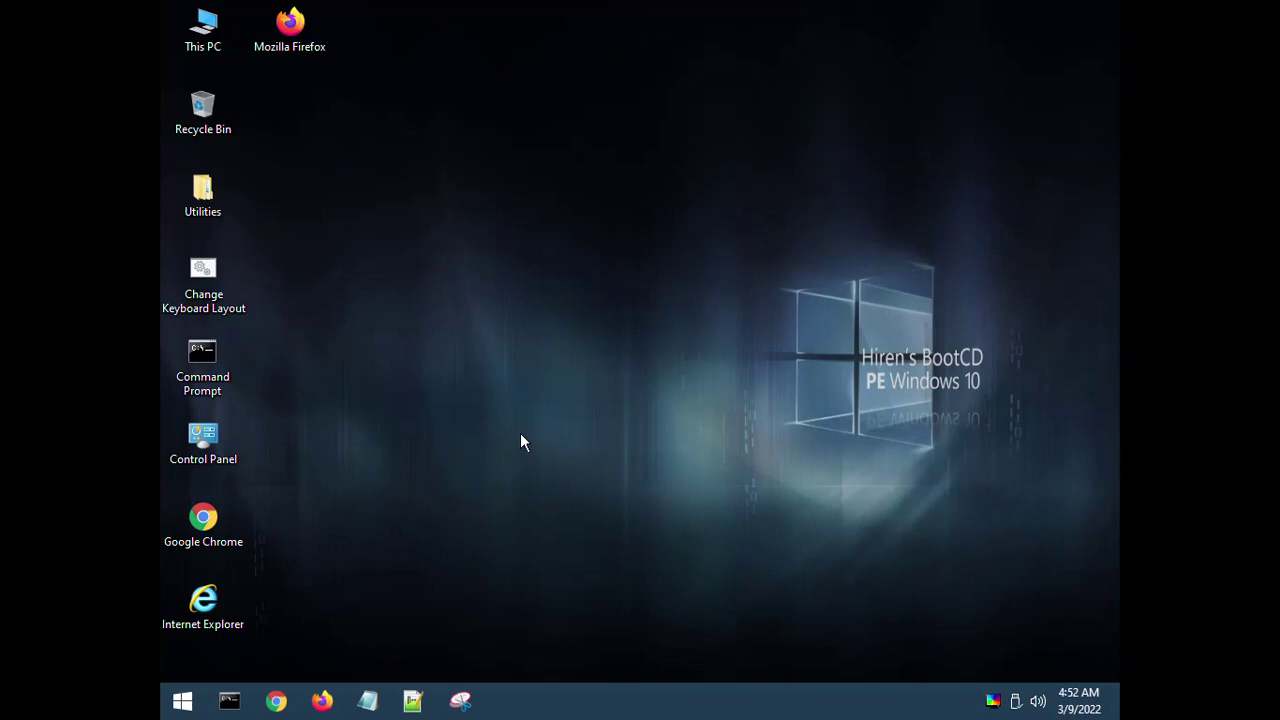
double_click(200, 208)
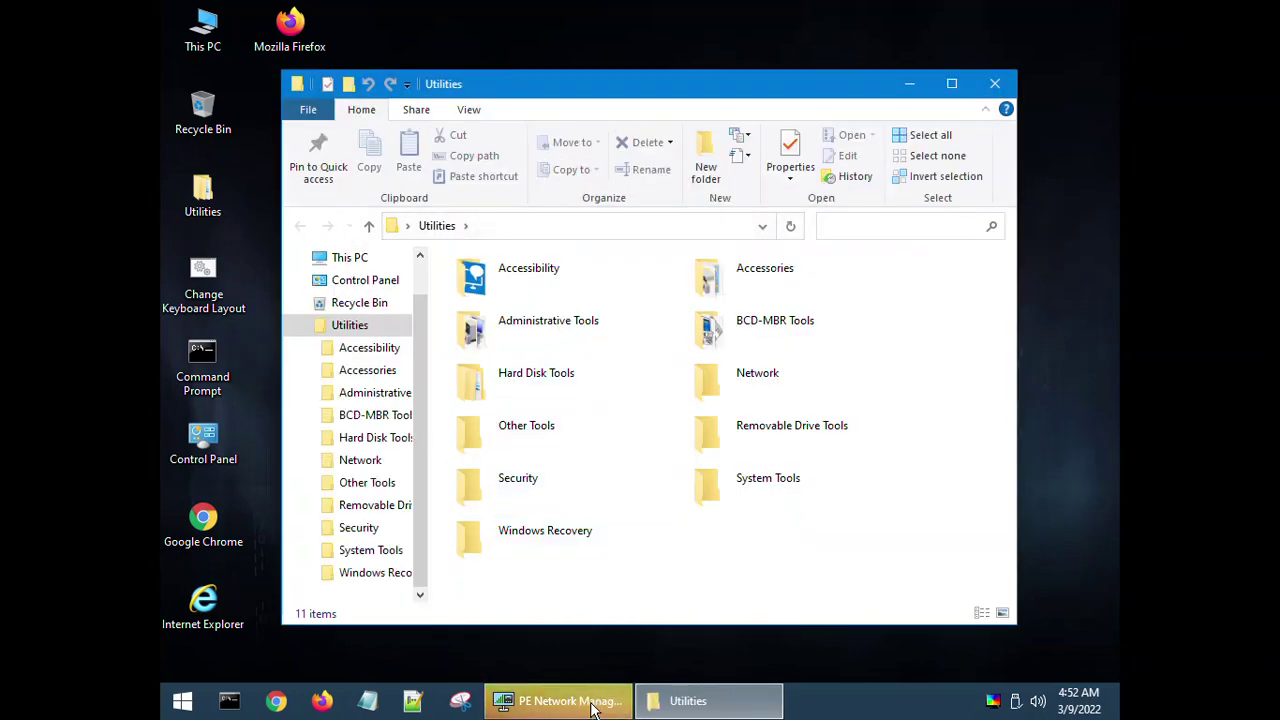
click(588, 706)
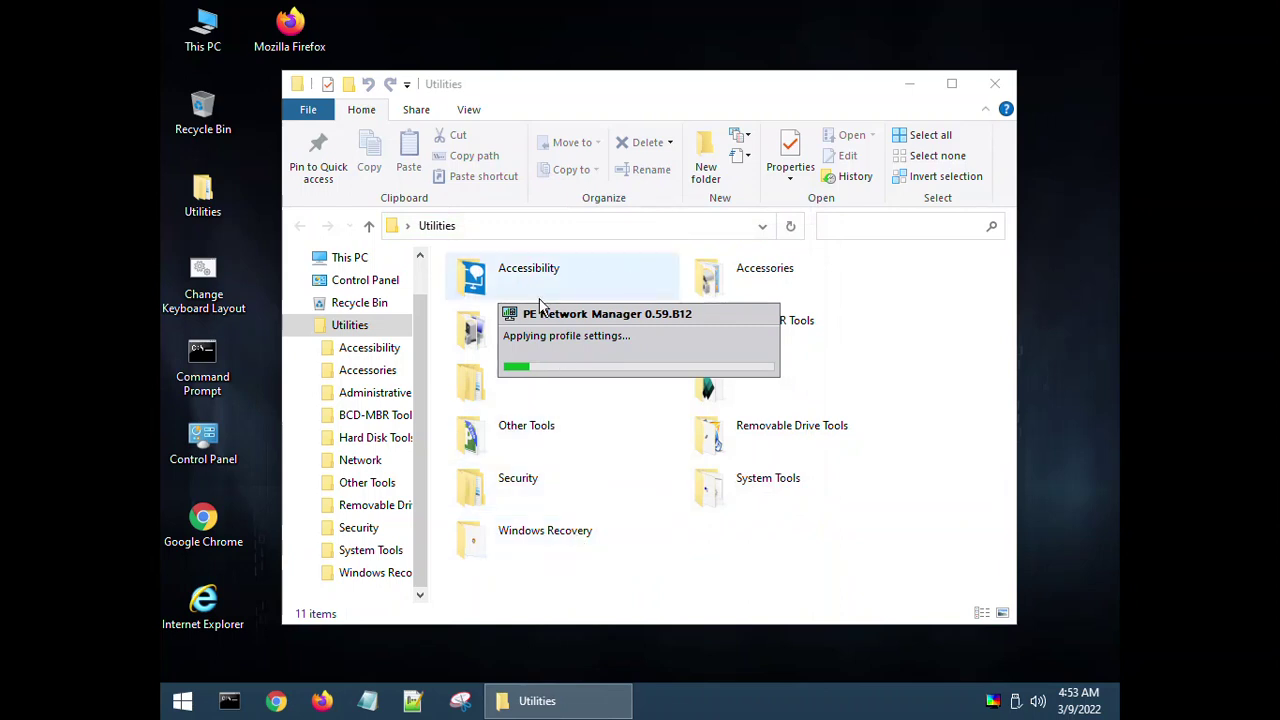
click(994, 84)
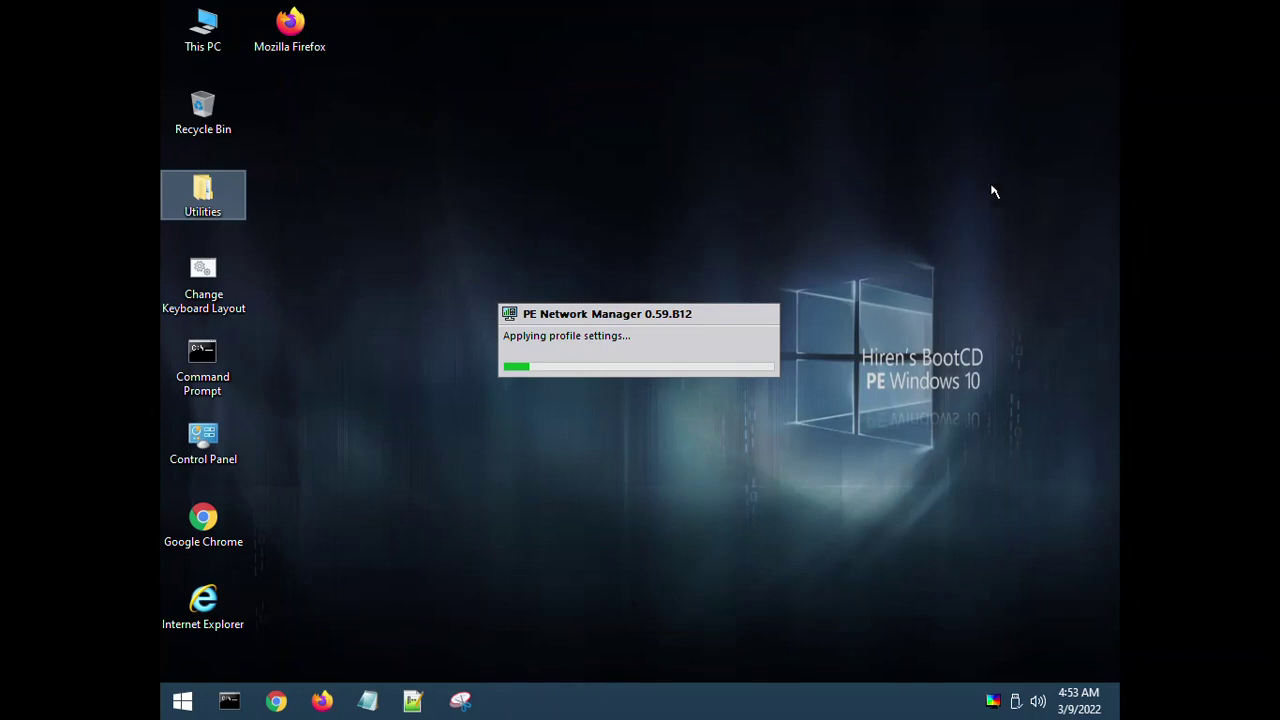
click(1022, 552)
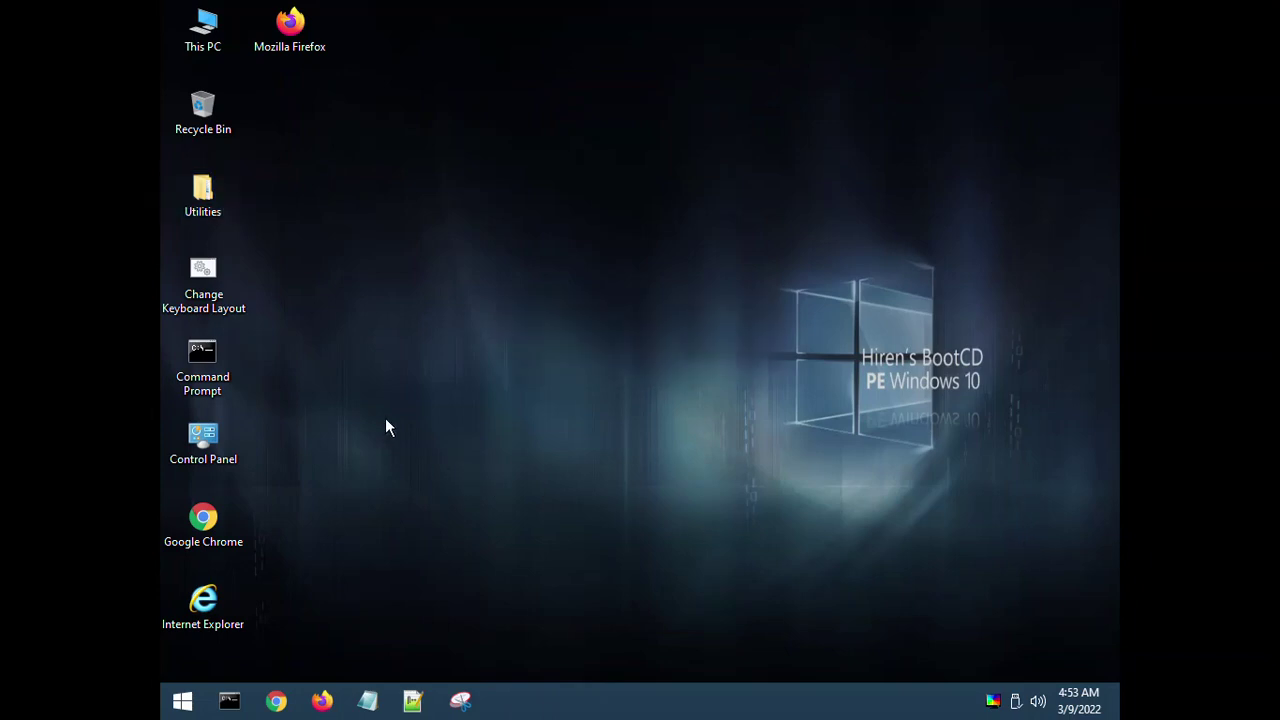
Open the Passwords folder inside Utilities > Security and select all of its password tool shortcuts.
double_click(199, 200)
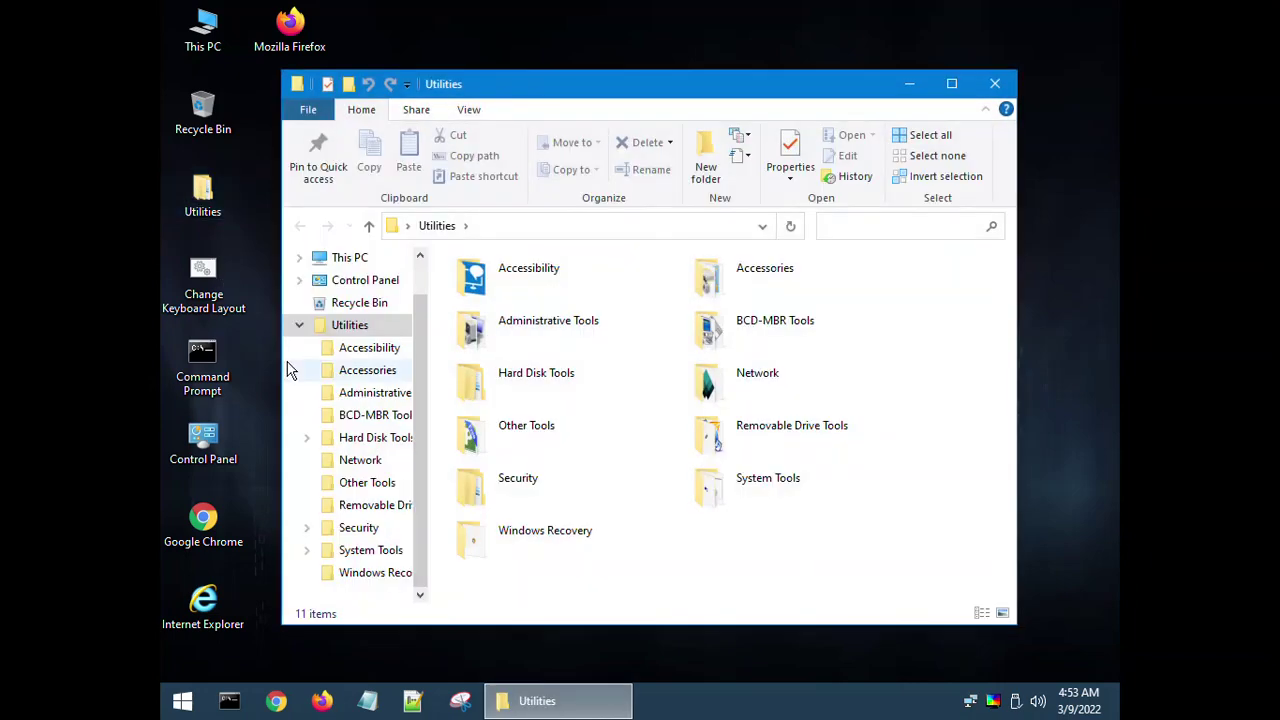
double_click(522, 480)
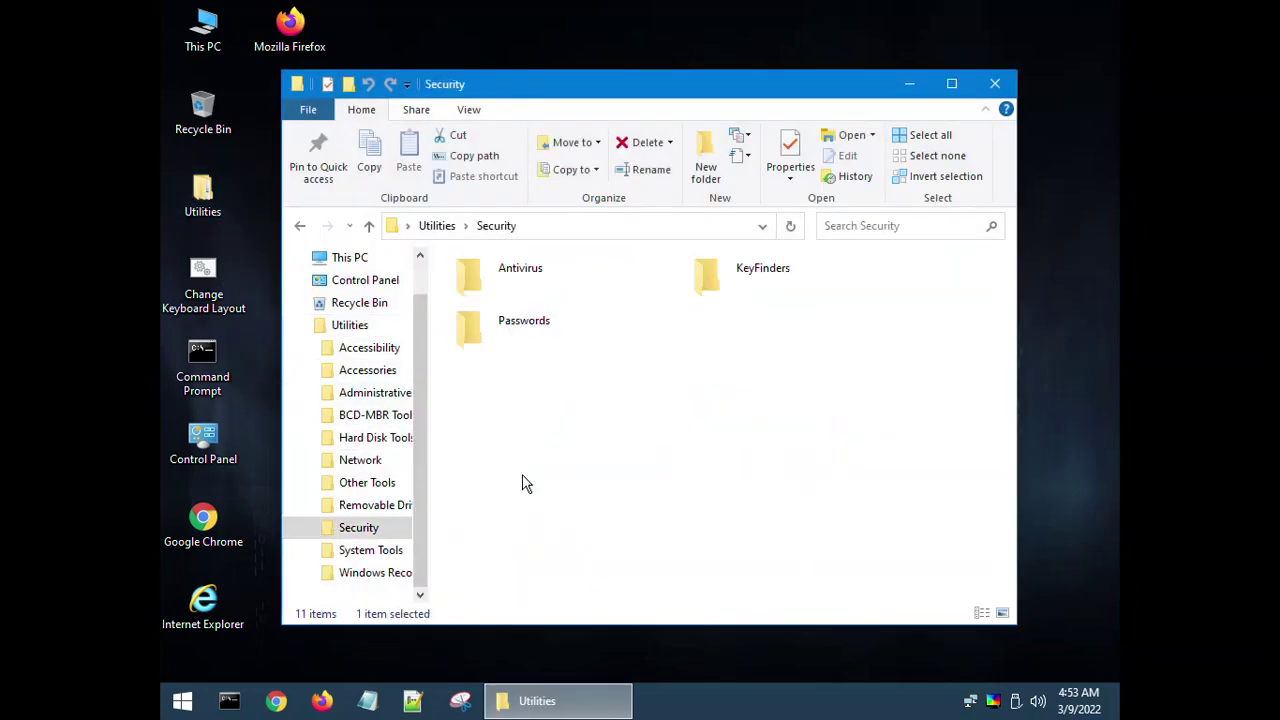
double_click(523, 340)
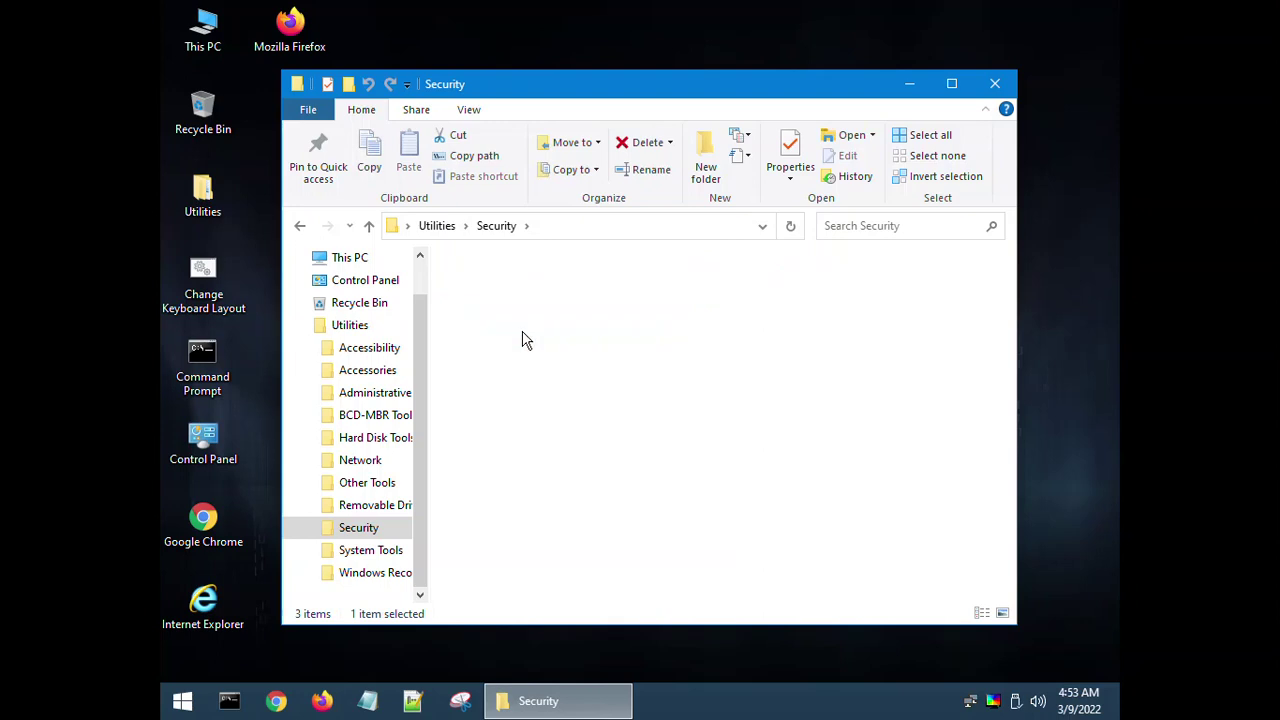
drag(895, 455, 458, 275)
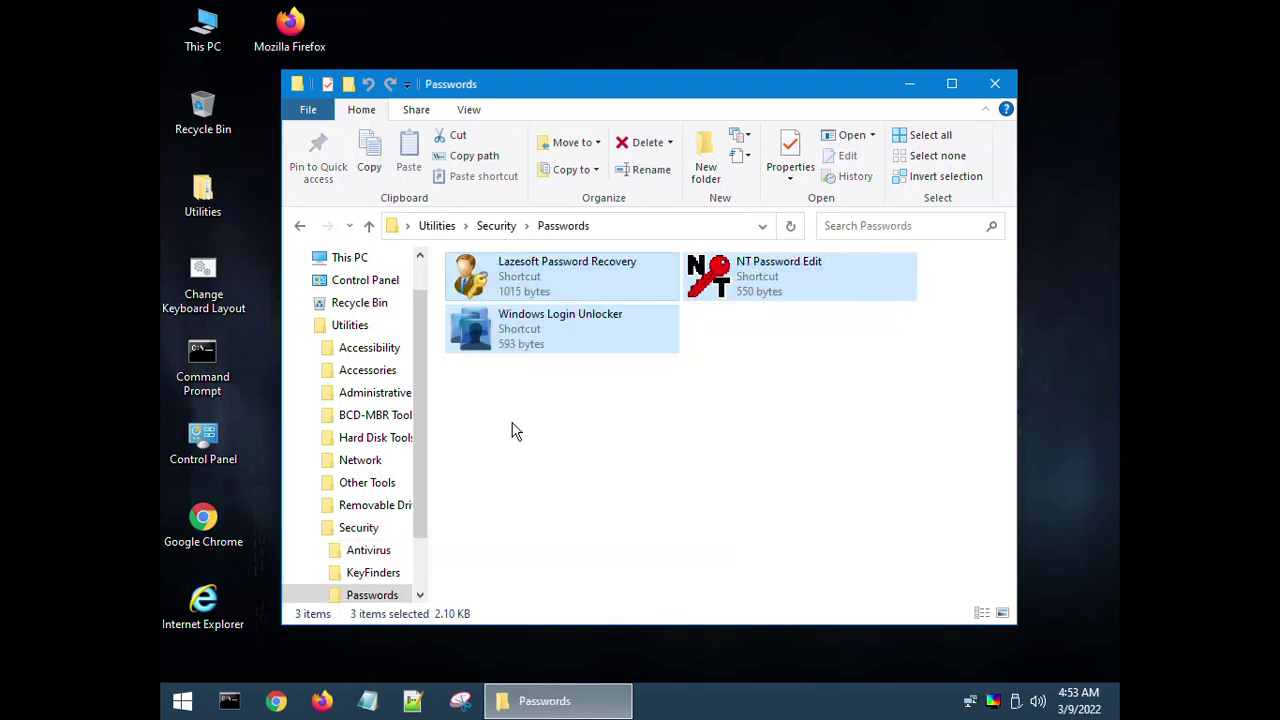
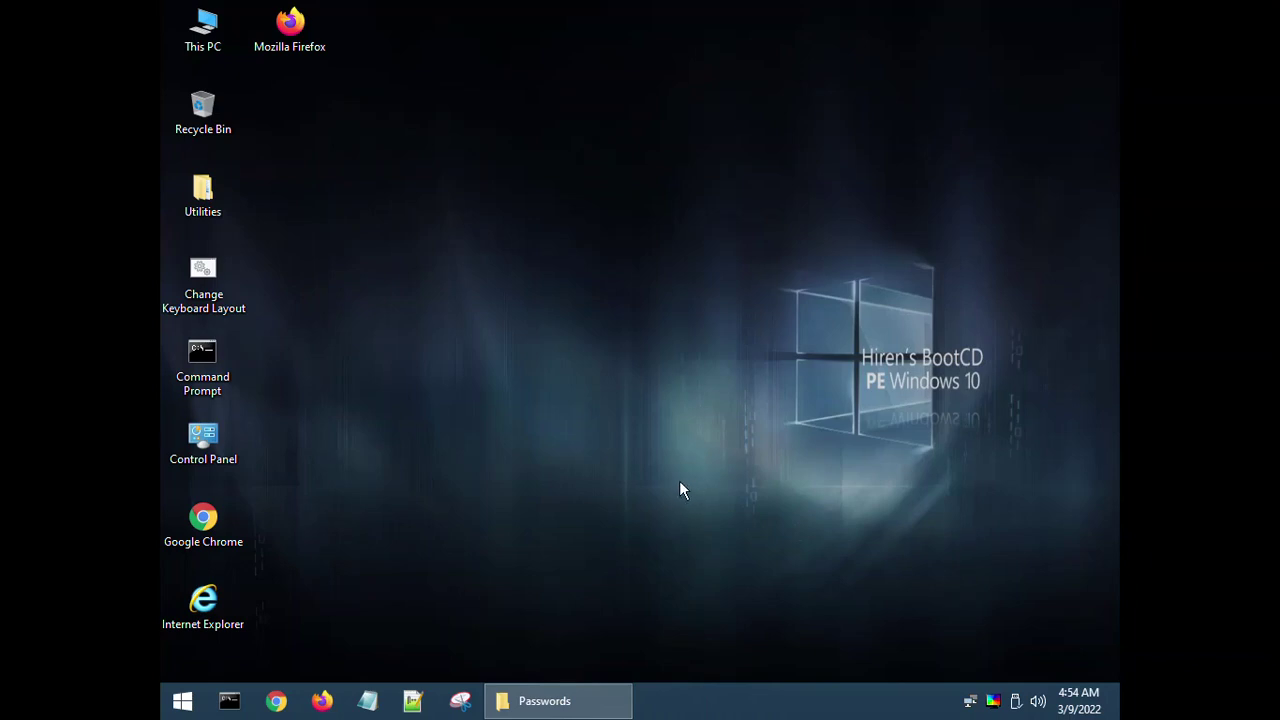
Bring back and close the Passwords folder window, and restart the virtual machine from the Hiren's BootCD PE desktop.
click(575, 702)
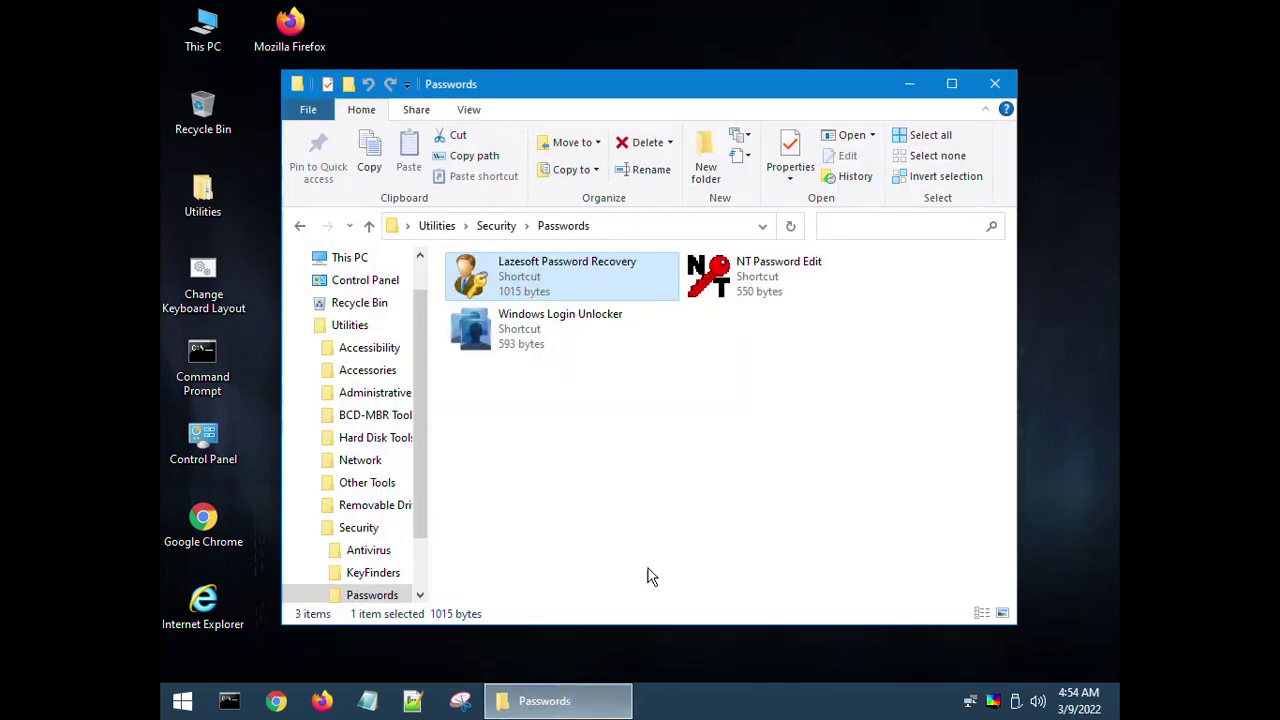
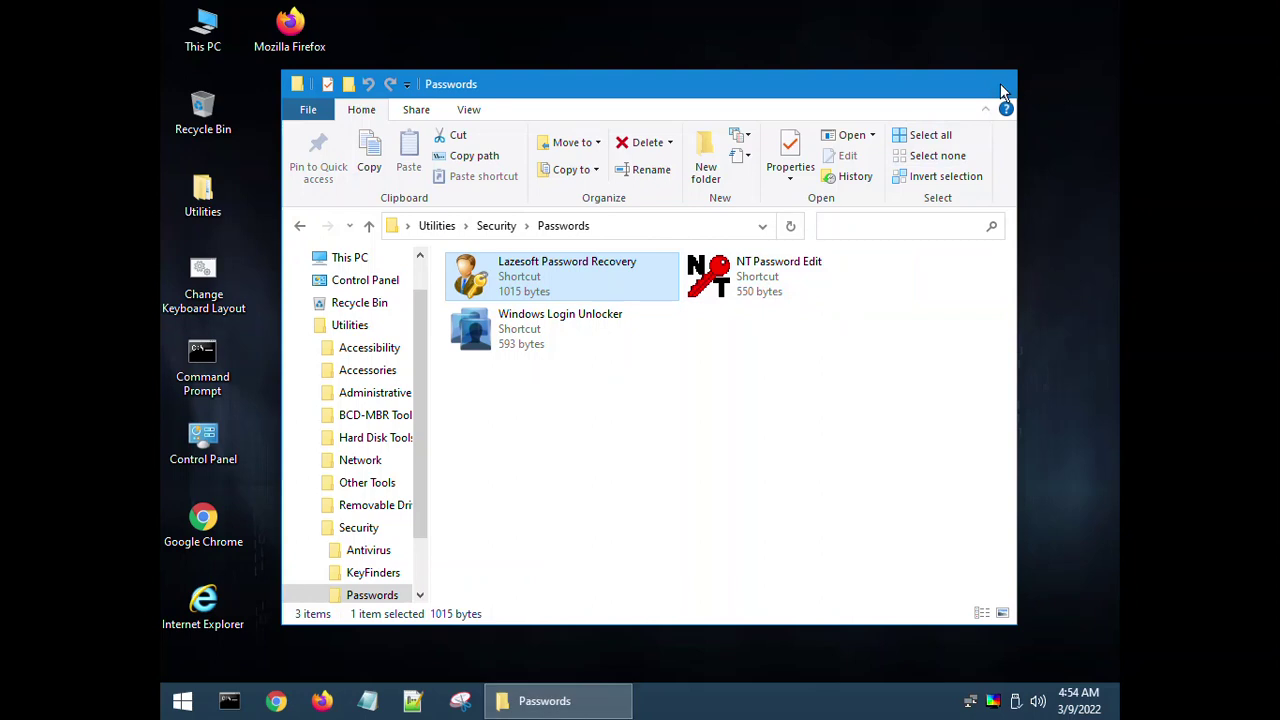
click(995, 84)
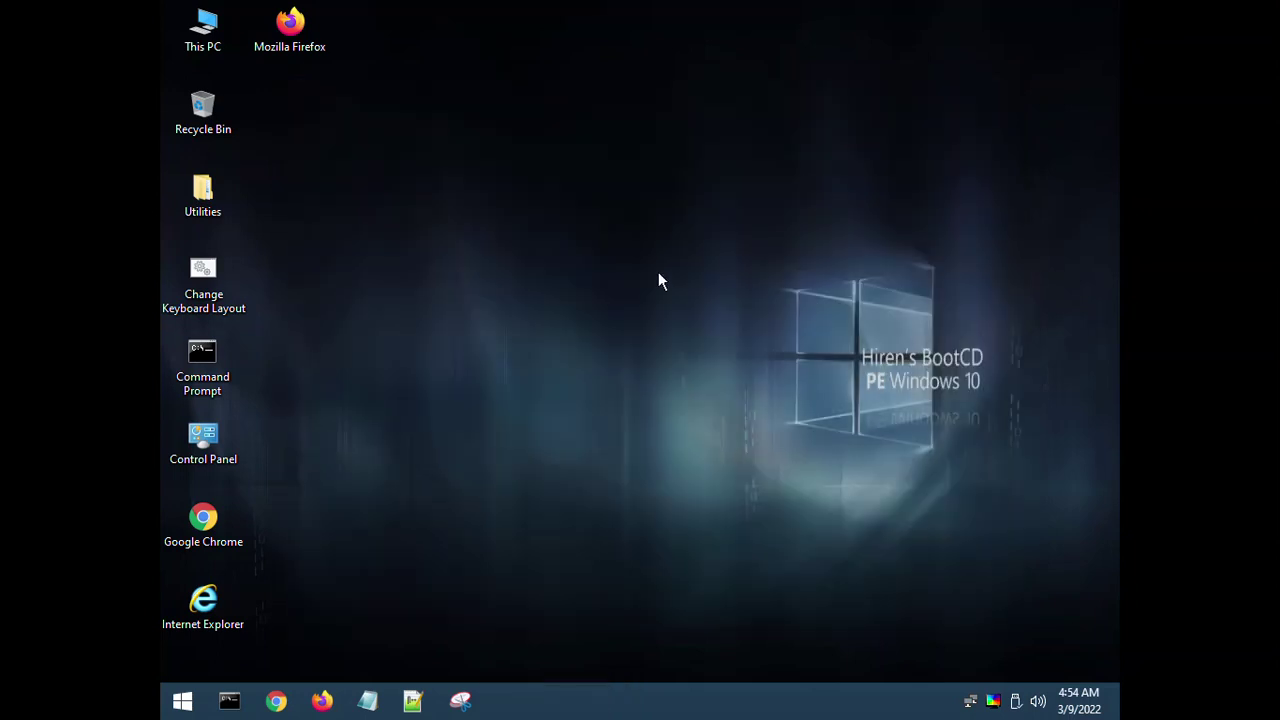
click(184, 699)
mouse_move(512, 653)
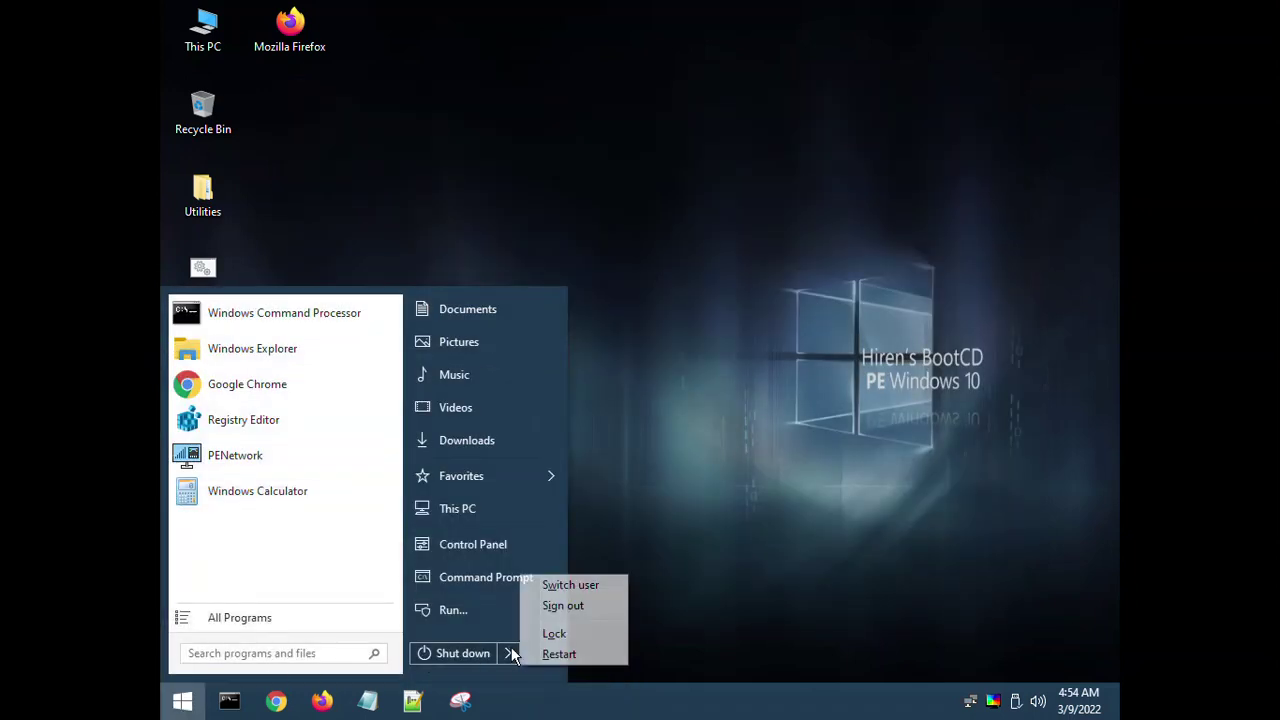
click(578, 655)
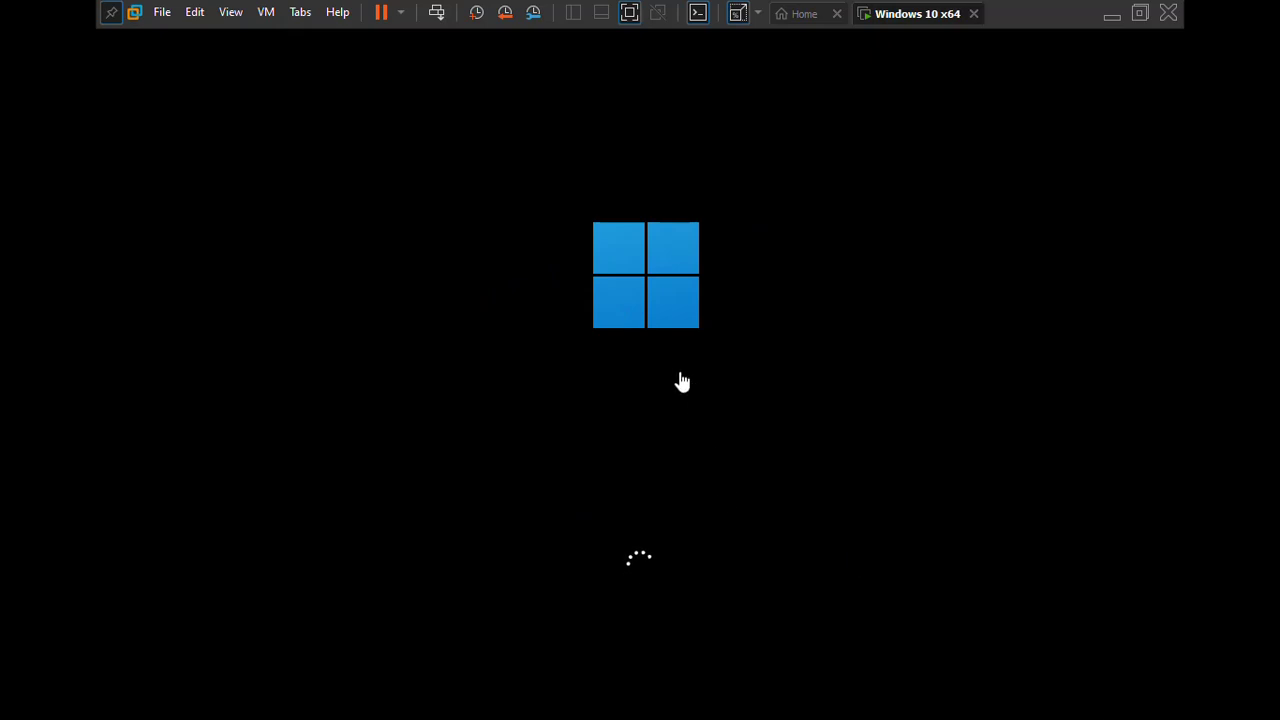
Show the booting virtual machine in Exclusive Mode until the Windows desktop loads, and return it to the windowed view.
click(231, 14)
click(254, 60)
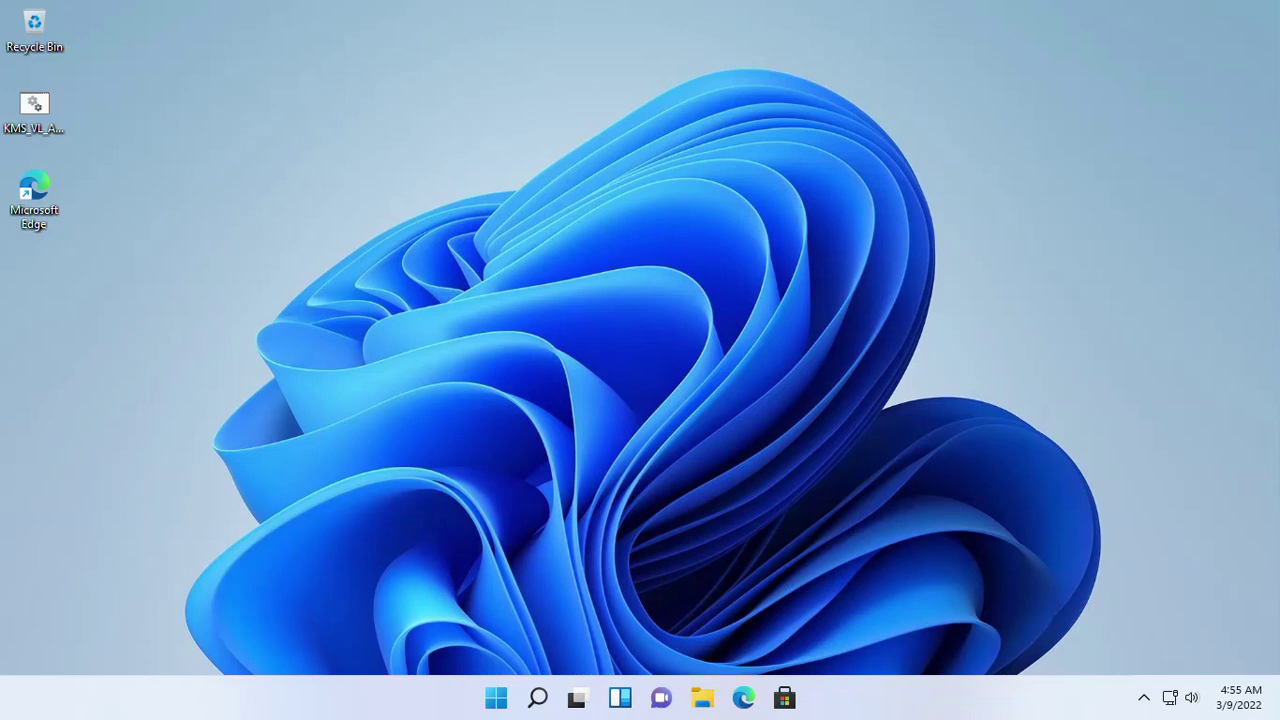
mouse_move(322, 6)
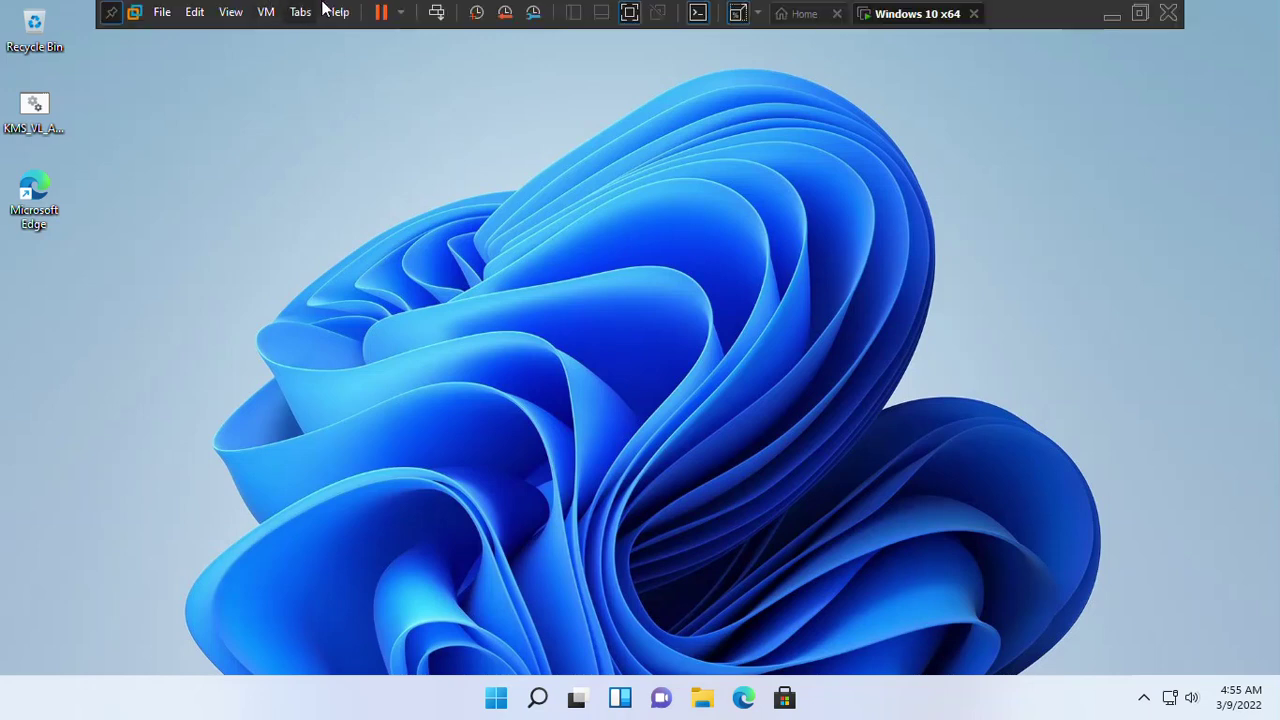
click(1141, 16)
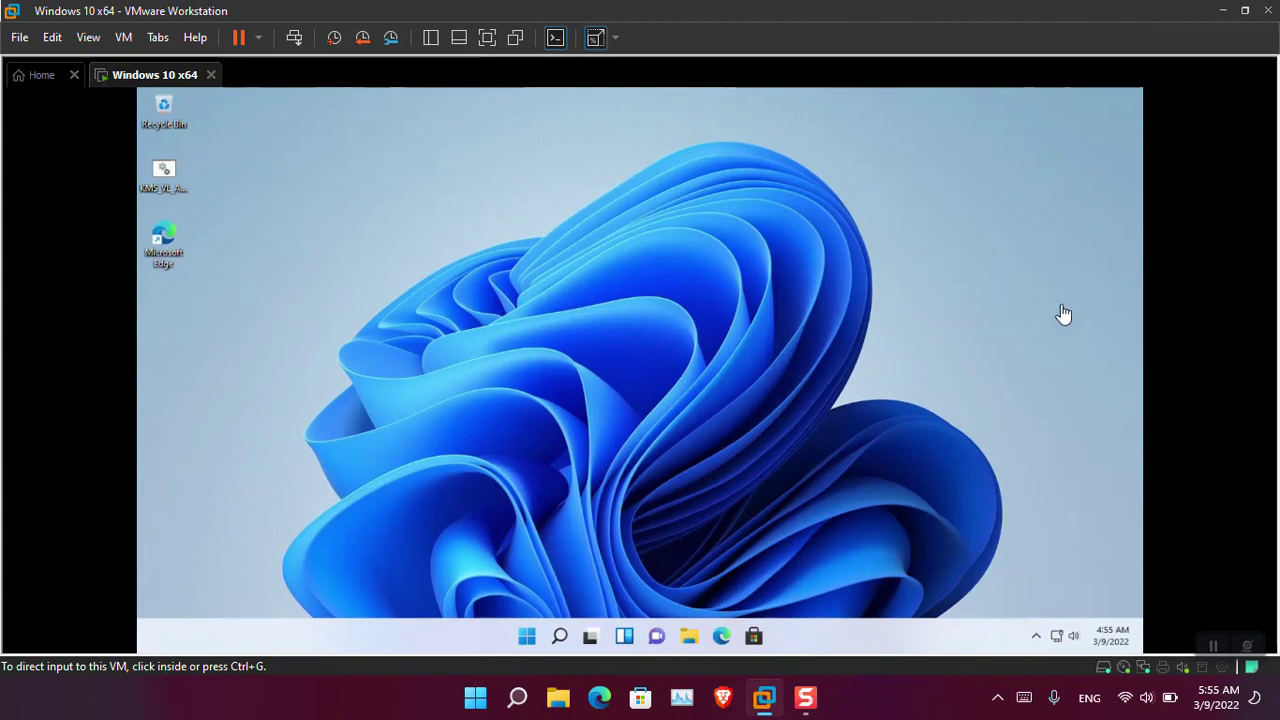
click(717, 350)
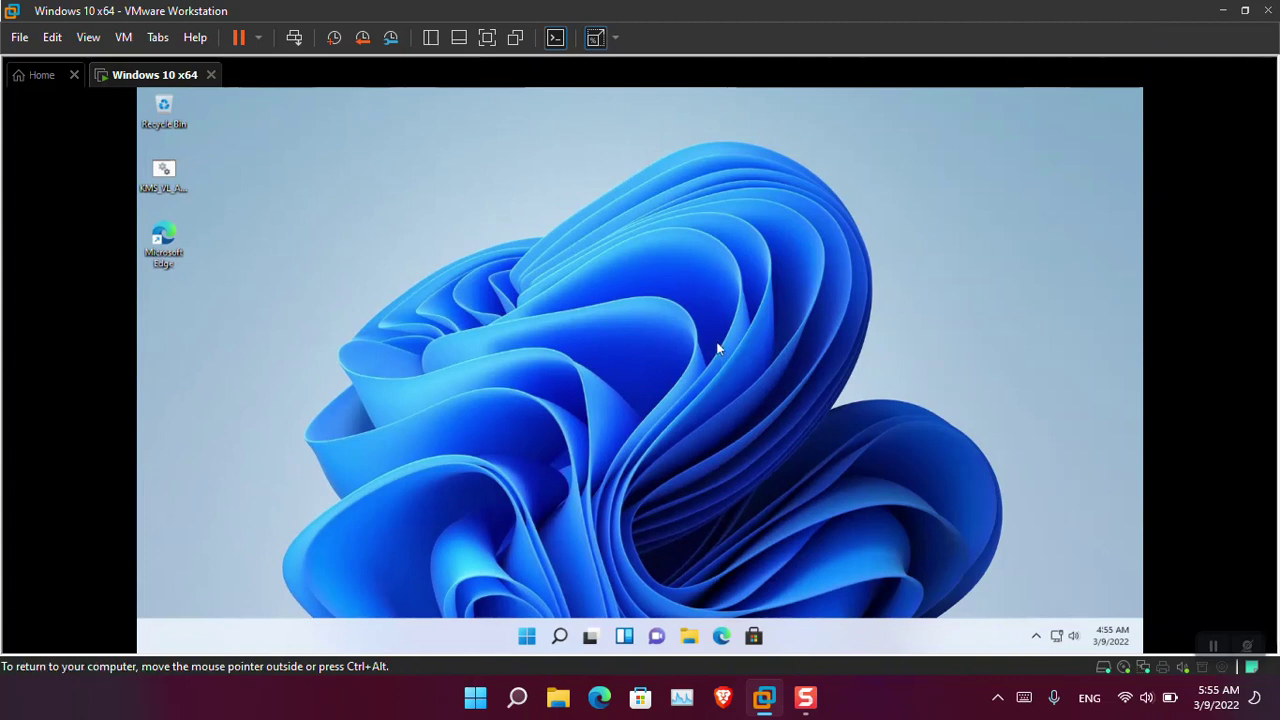